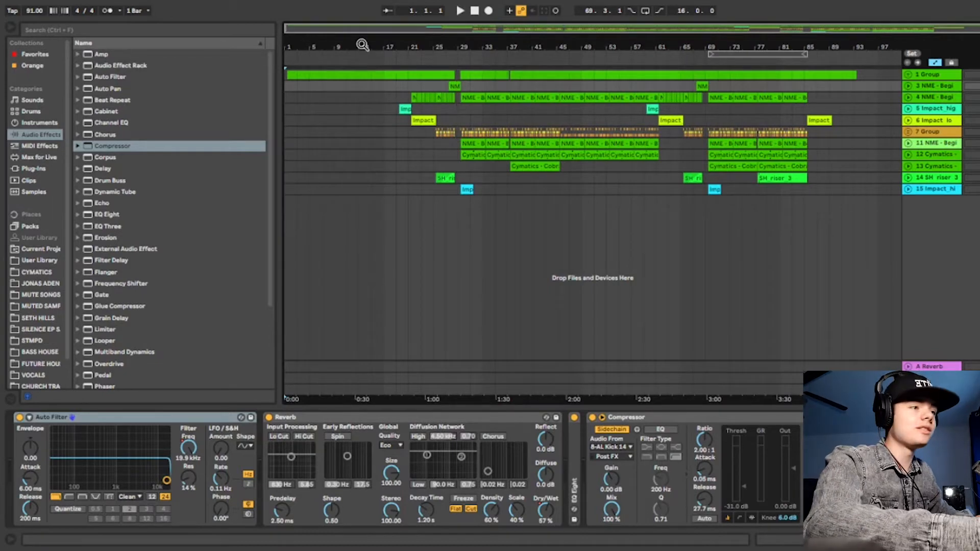
Expand the first group and play back the opening beatbox clip on track 2 from bar 1.3.1.
left_click(910, 73)
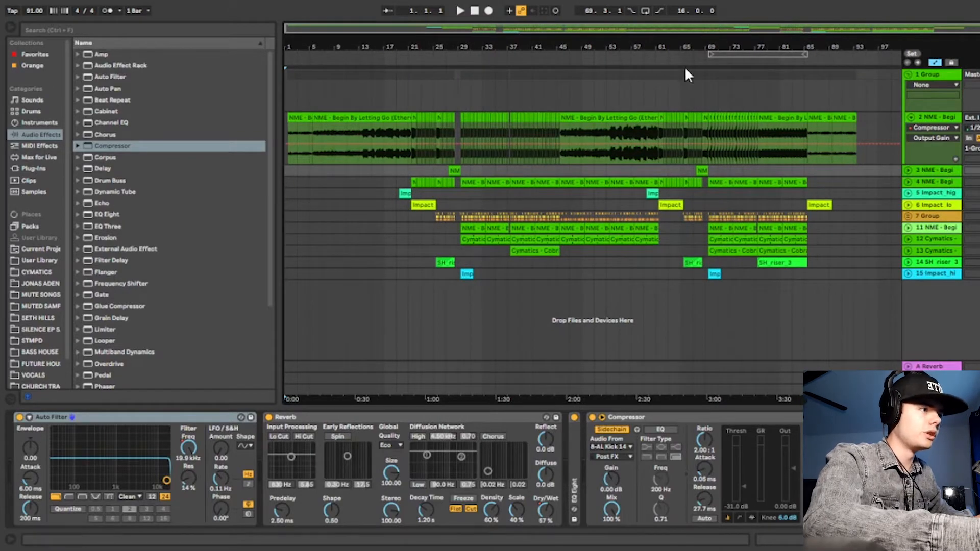
left_click_drag(426, 47, 574, 47)
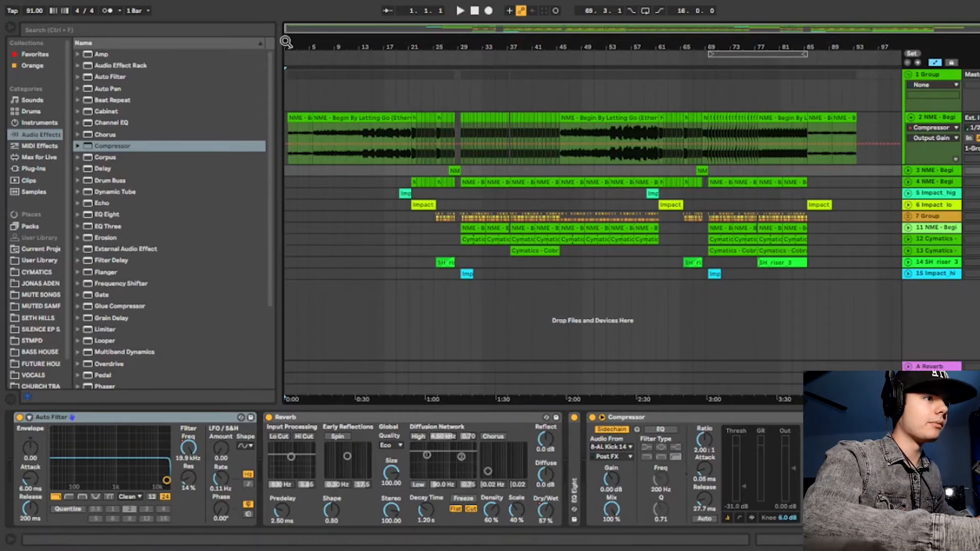
left_click_drag(296, 47, 335, 120)
left_click(335, 119)
left_click_drag(305, 52, 305, 57)
key("space")
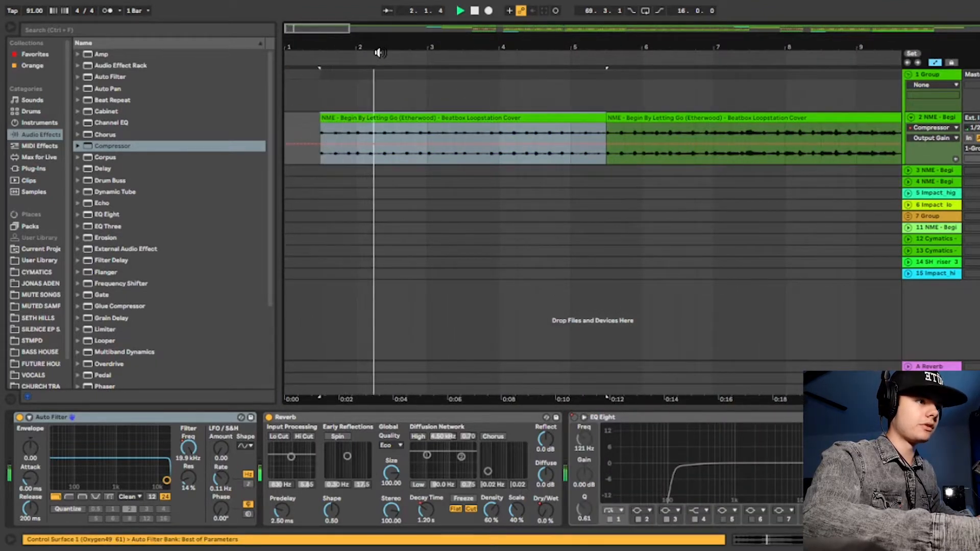
left_click_drag(403, 46, 403, 37)
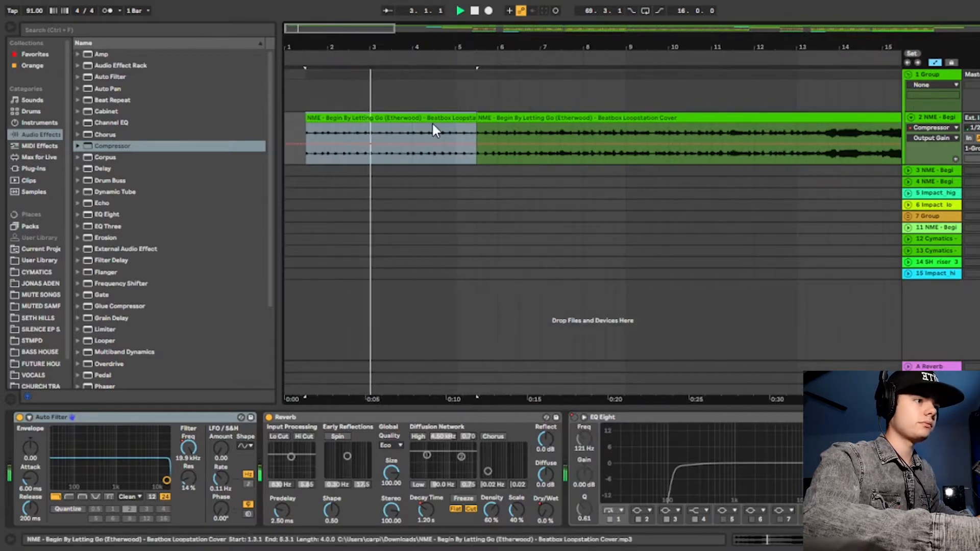
key("space")
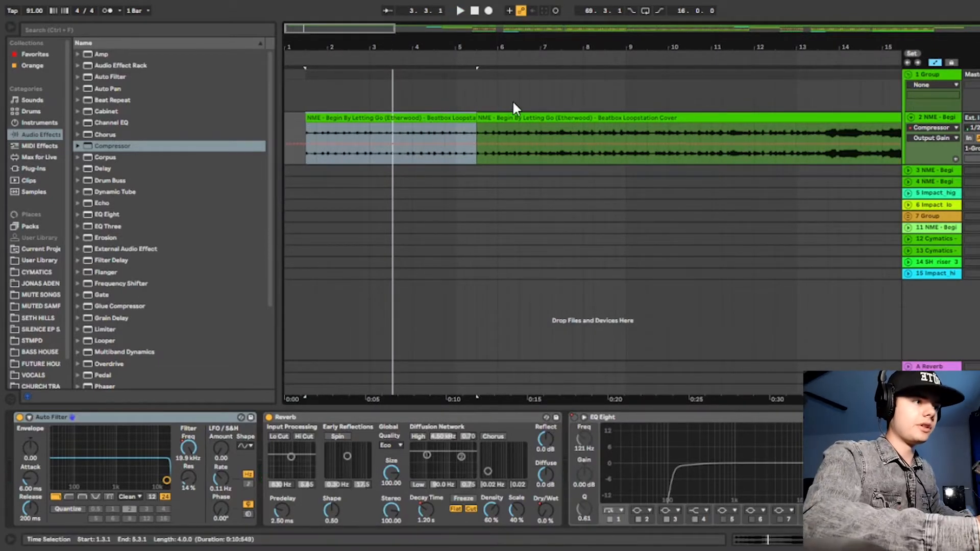
Play back the second beatbox clip on track 2, from bar 5.3.1 towards its end at bar 21.3.1.
left_click(486, 117)
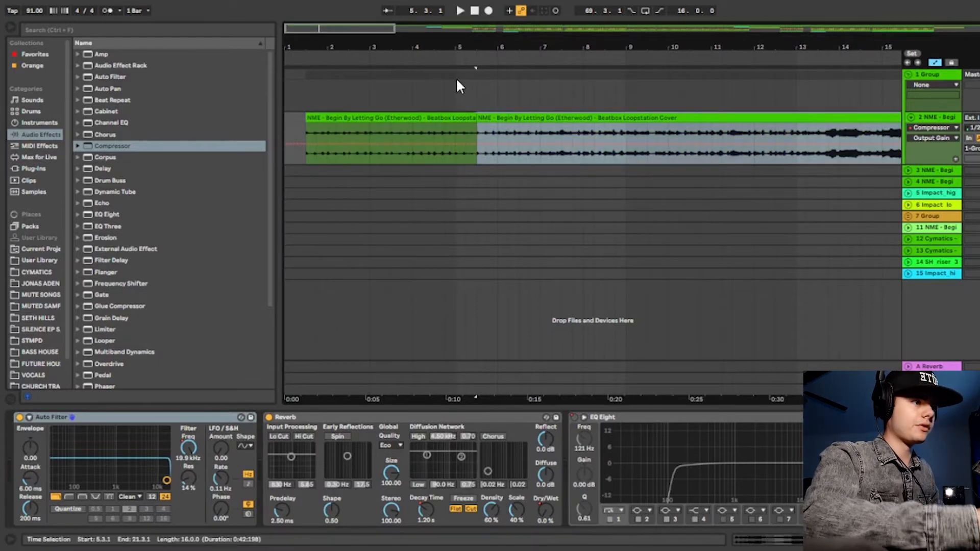
left_click(467, 53)
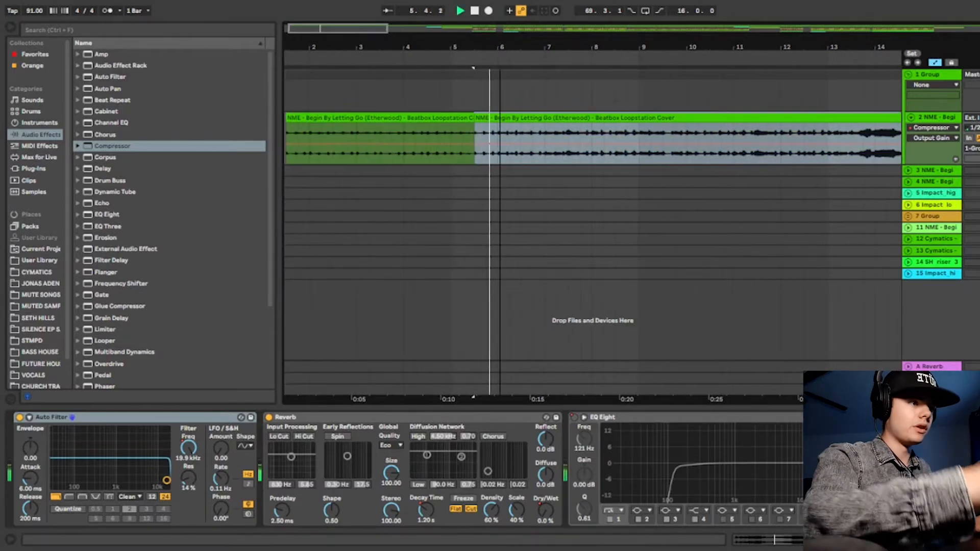
left_click_drag(433, 51, 433, 48)
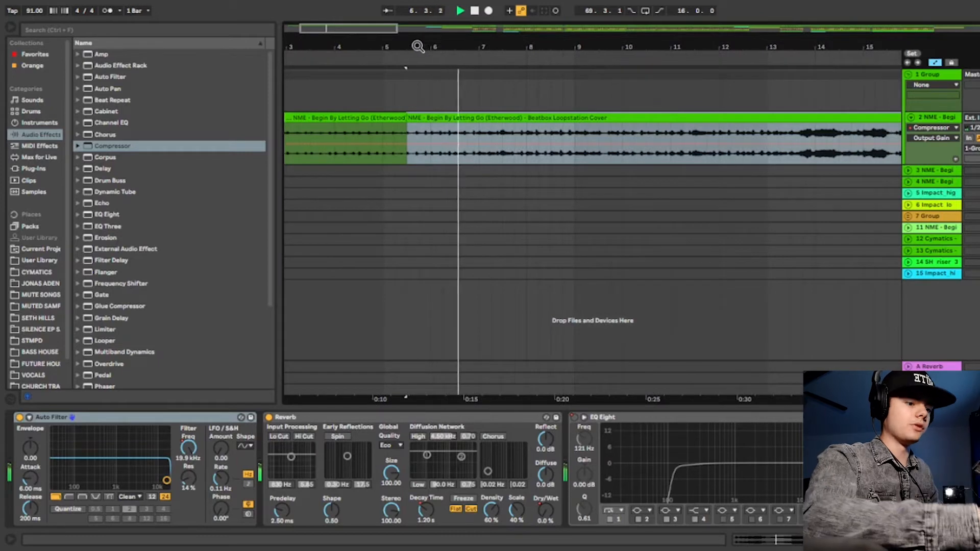
left_click_drag(503, 48, 367, 65)
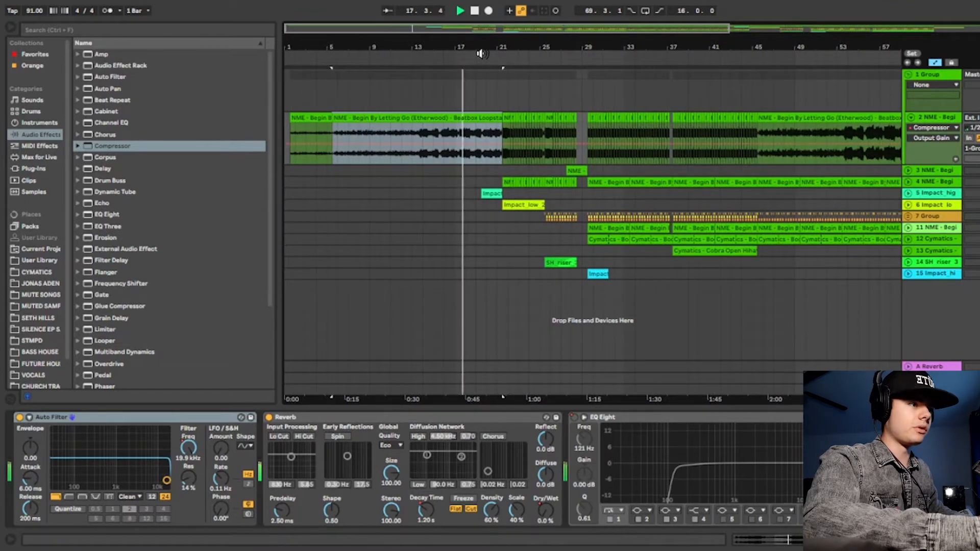
left_click_drag(495, 44, 495, 97)
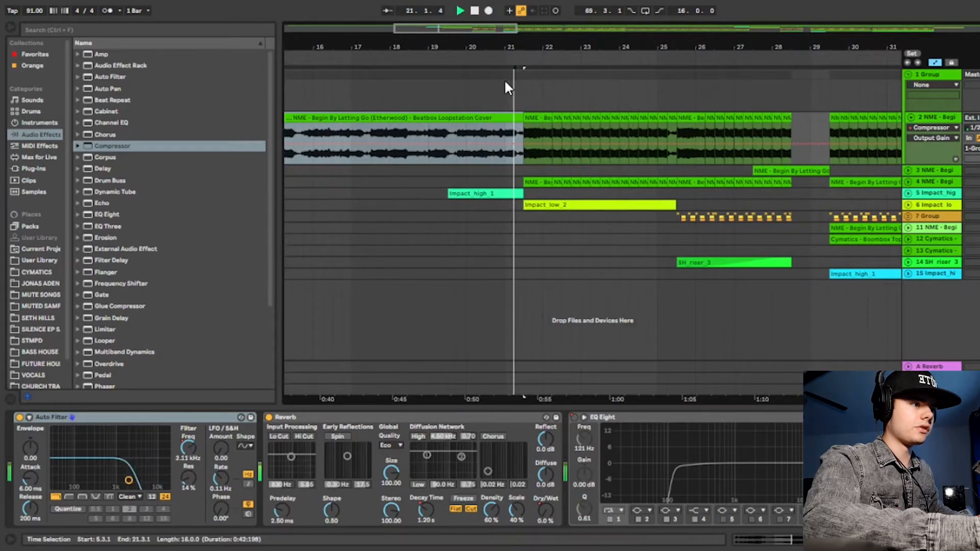
Play the arrangement from bar 19.3.1, where the Impact_high_1 clip begins.
left_click(444, 195)
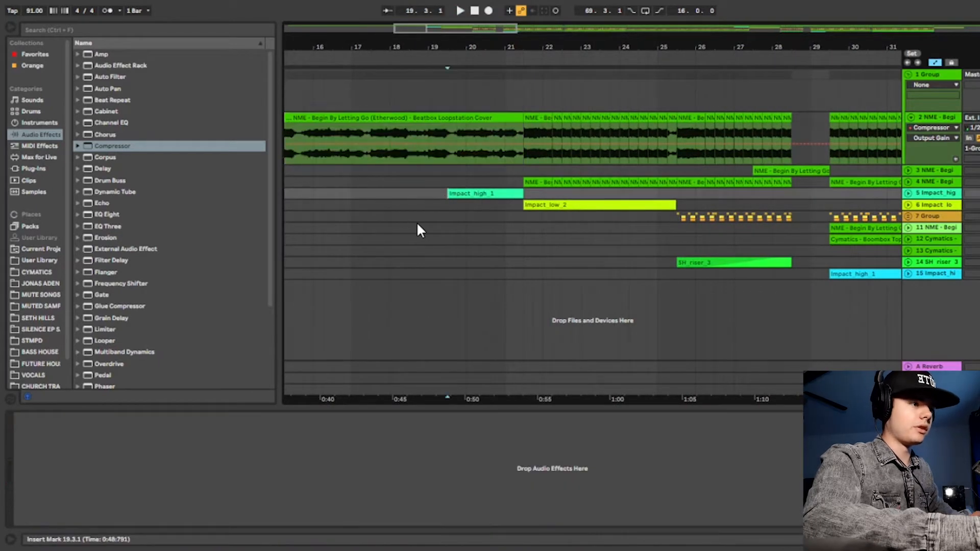
key("space")
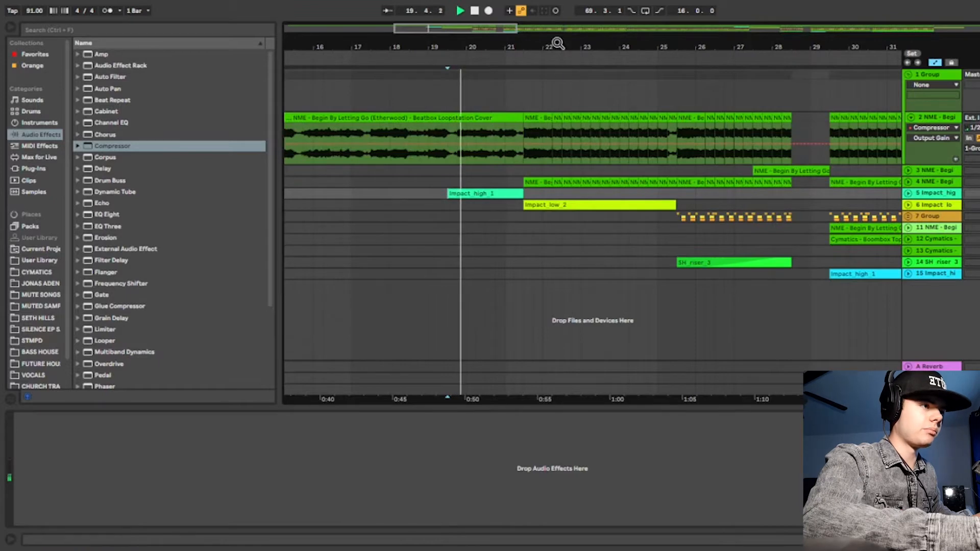
left_click_drag(557, 42, 531, 57)
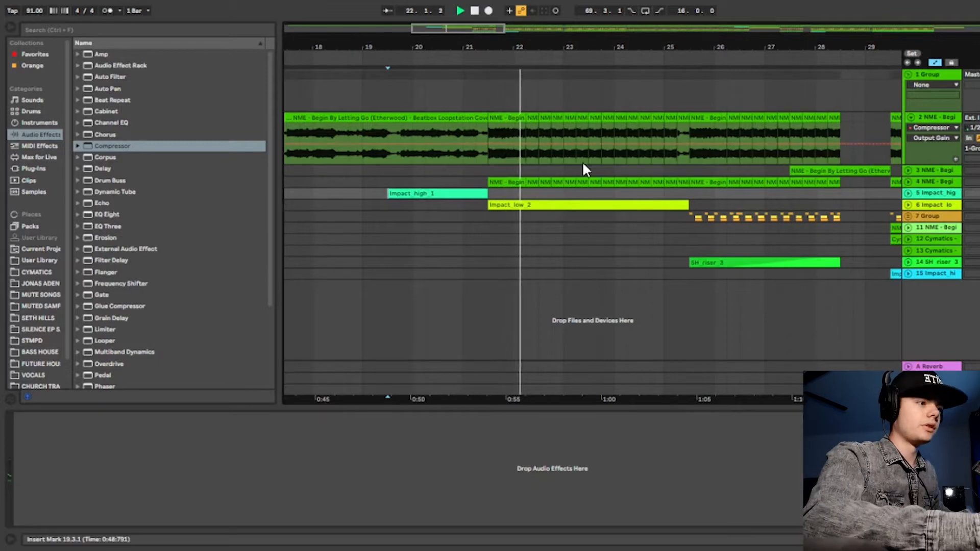
Play back the chopped beatbox section on track 2 from bar 21.3.1.
left_click_drag(515, 49, 486, 117)
left_click(471, 149)
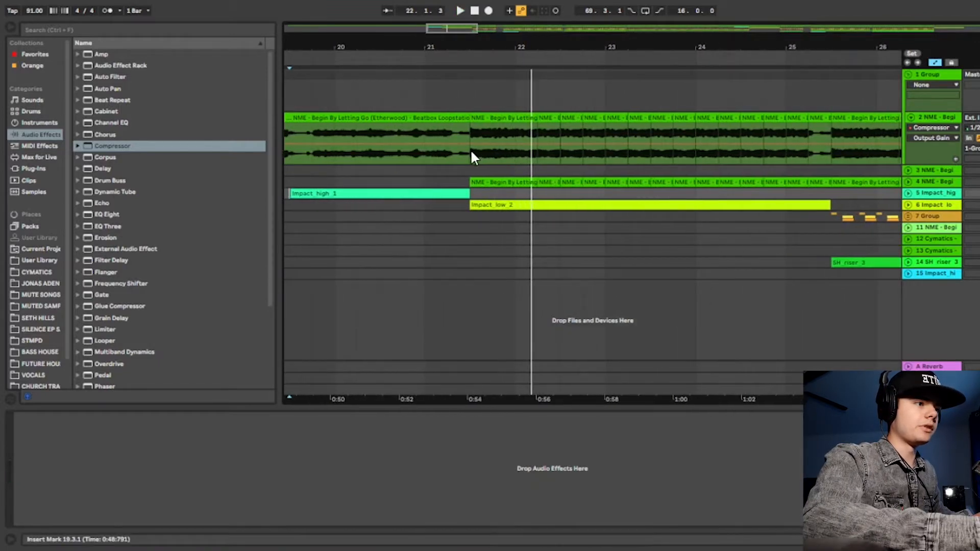
key("space")
left_click_drag(454, 61, 454, 76)
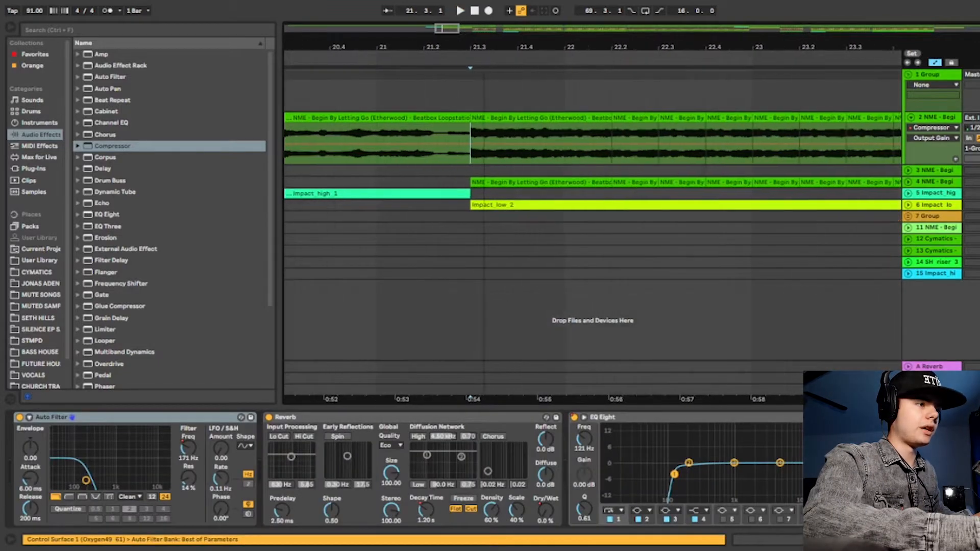
left_click_drag(501, 53, 501, 69)
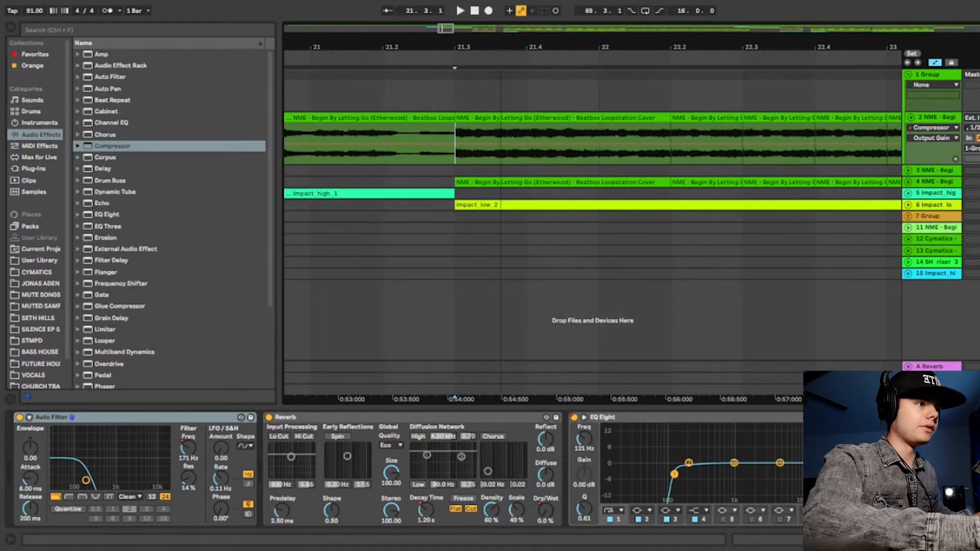
key("space")
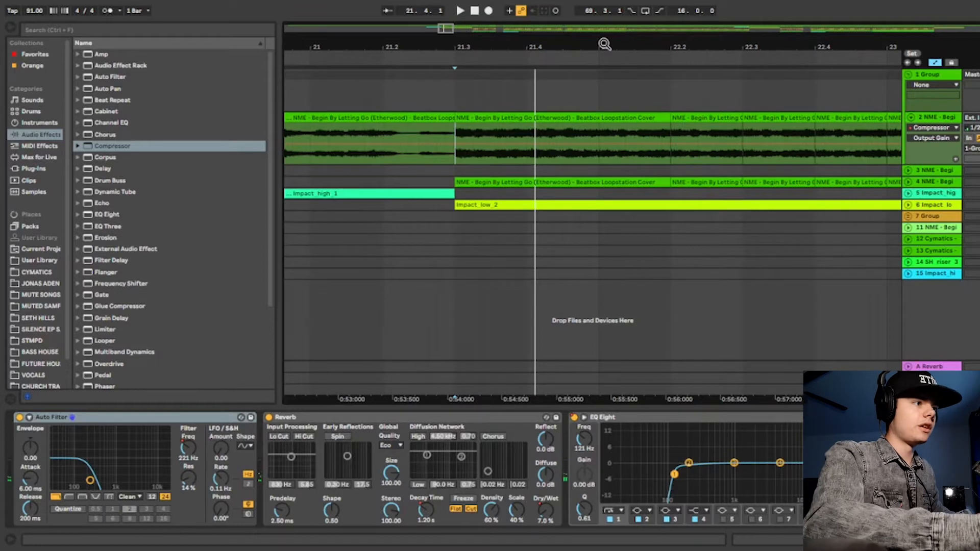
left_click_drag(604, 43, 350, 17)
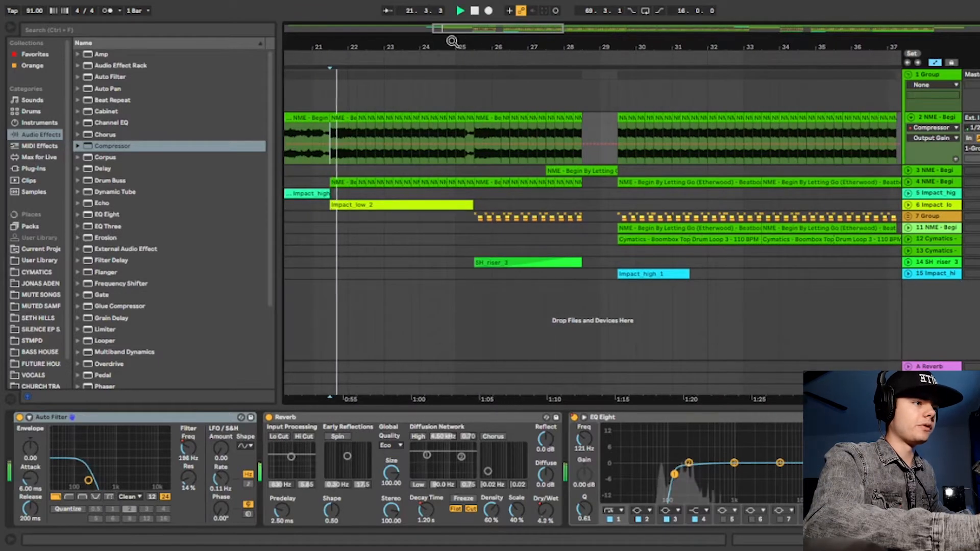
left_click_drag(455, 38, 475, 54)
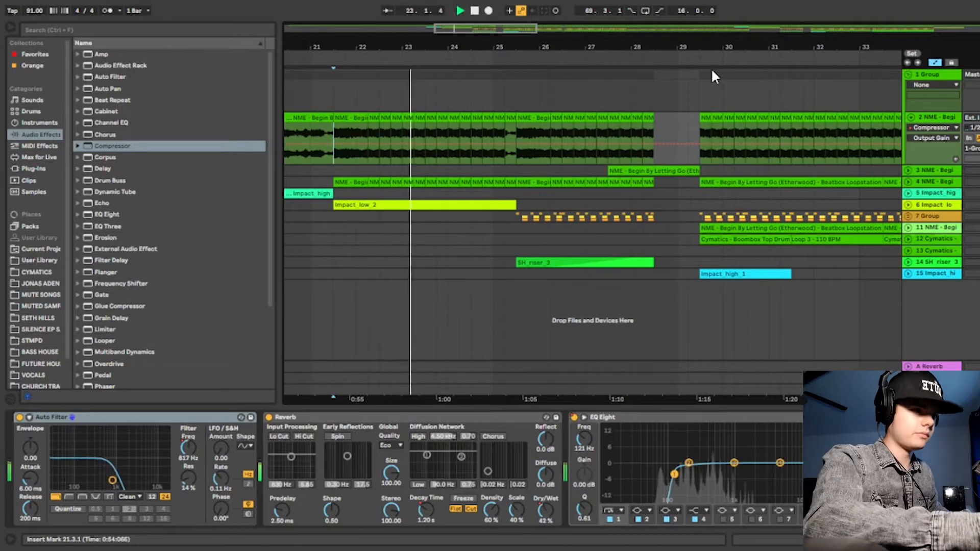
key("space")
Select the first clip on track 4, expand the track and play from bar 21.3.1.
left_click(345, 182)
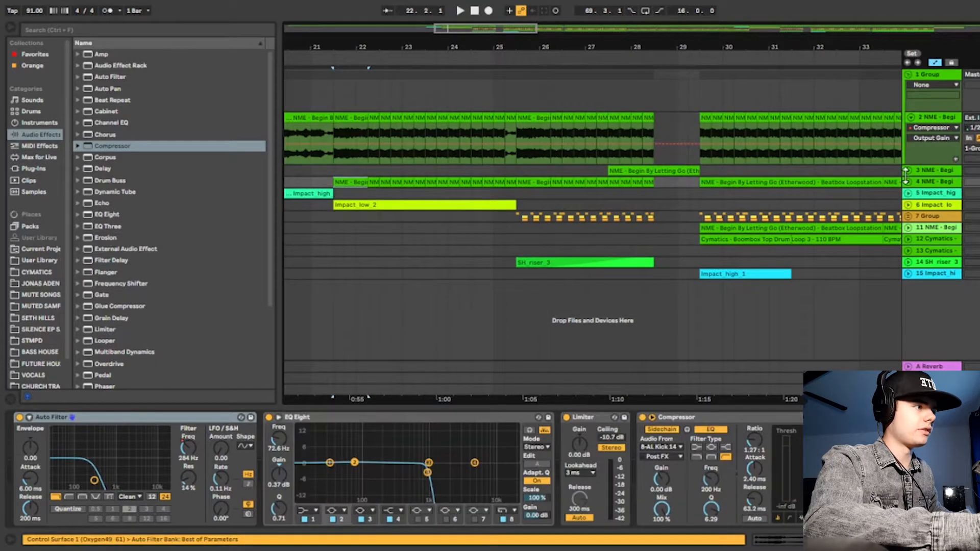
left_click(908, 181)
key("space")
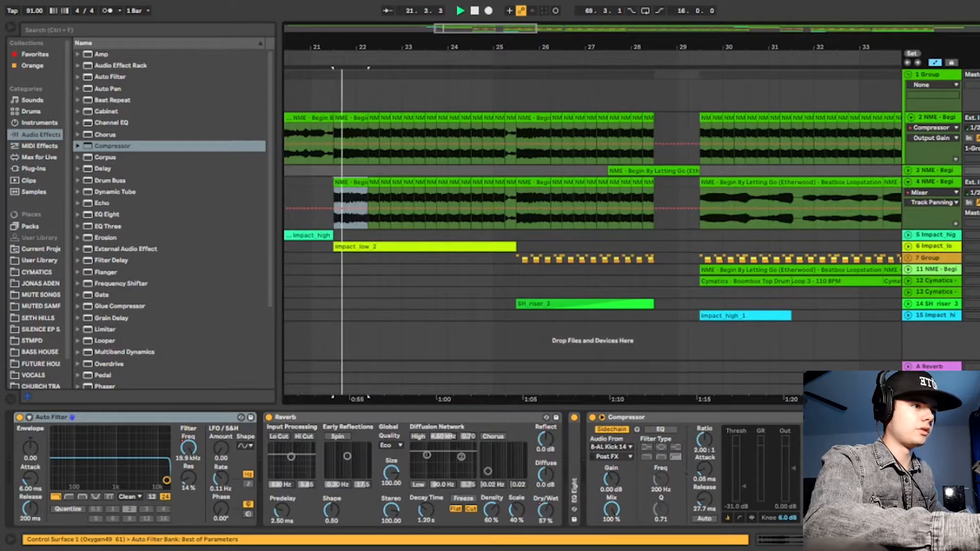
Set the high-cut band in track 4's EQ Eight to 861 Hz during playback, and bring up track 2's devices.
left_click(959, 182)
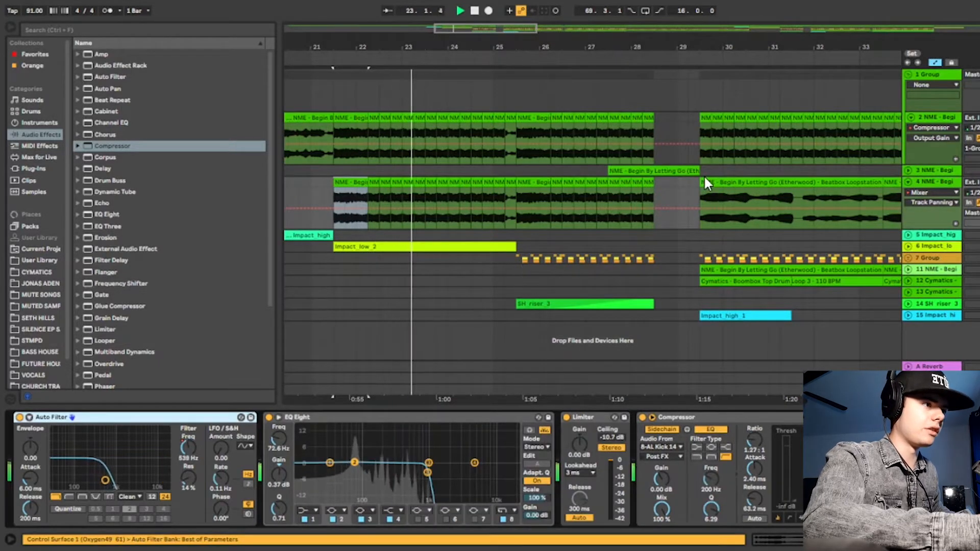
left_click_drag(427, 473, 425, 473)
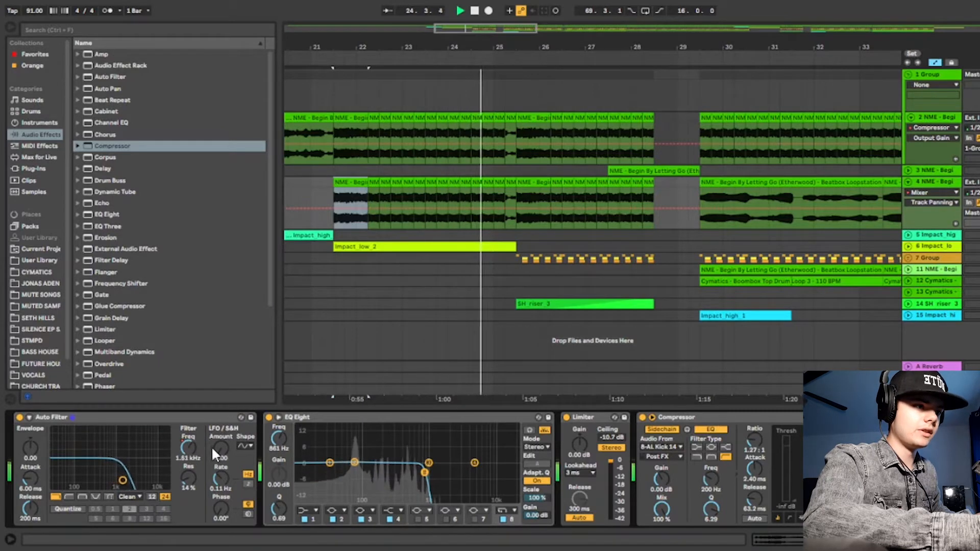
left_click(940, 185)
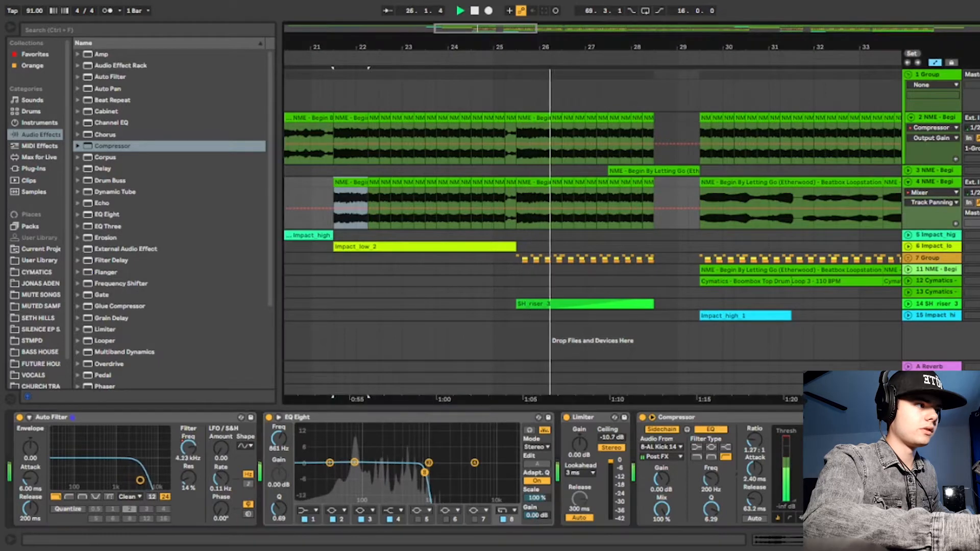
left_click(945, 120)
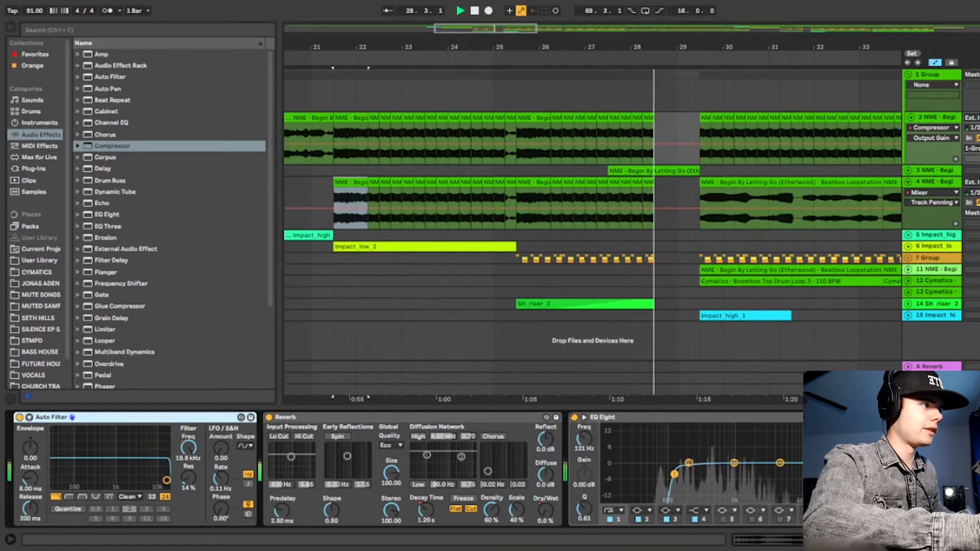
key("space")
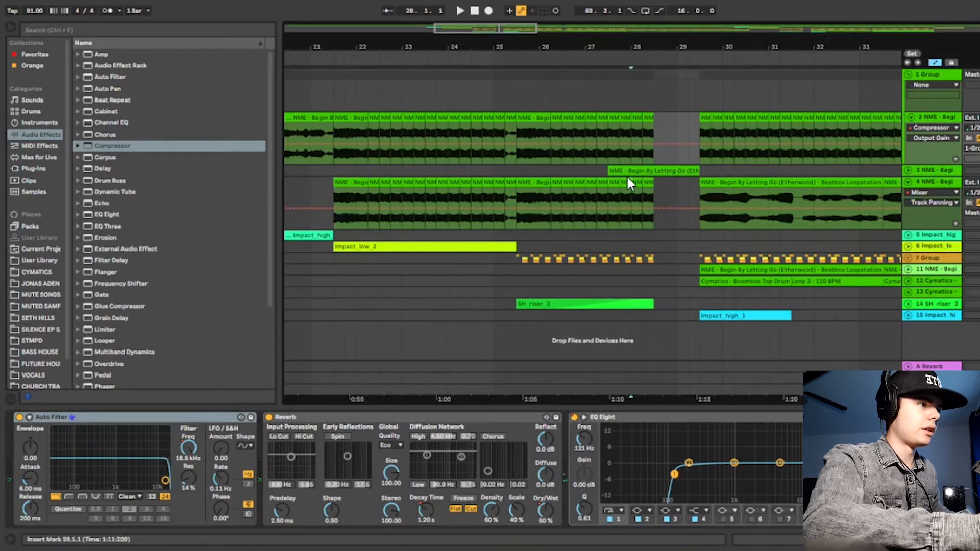
Expand track 3 and play back its selected beatbox clip from bar 27.3.1.
left_click(626, 172)
left_click(908, 171)
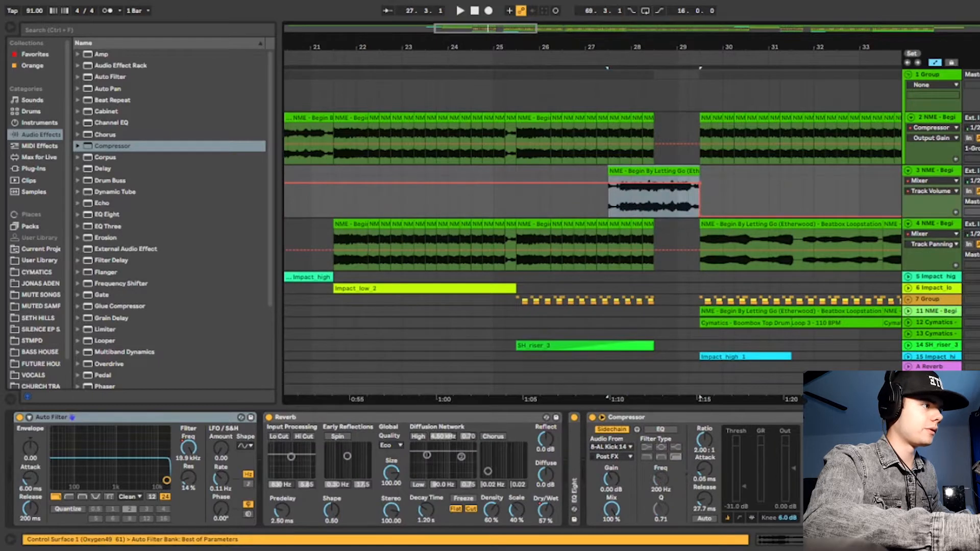
left_click_drag(658, 43, 561, 44)
key("space")
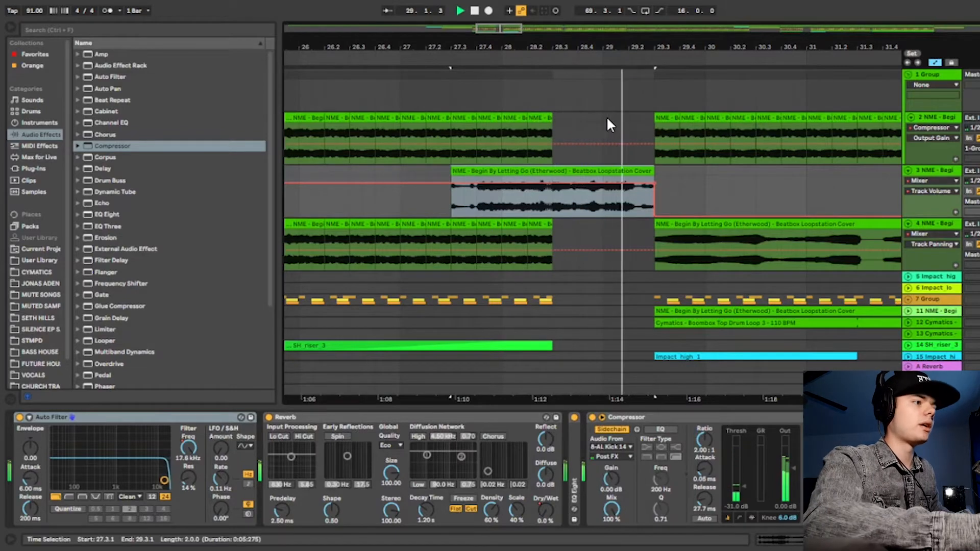
key("space")
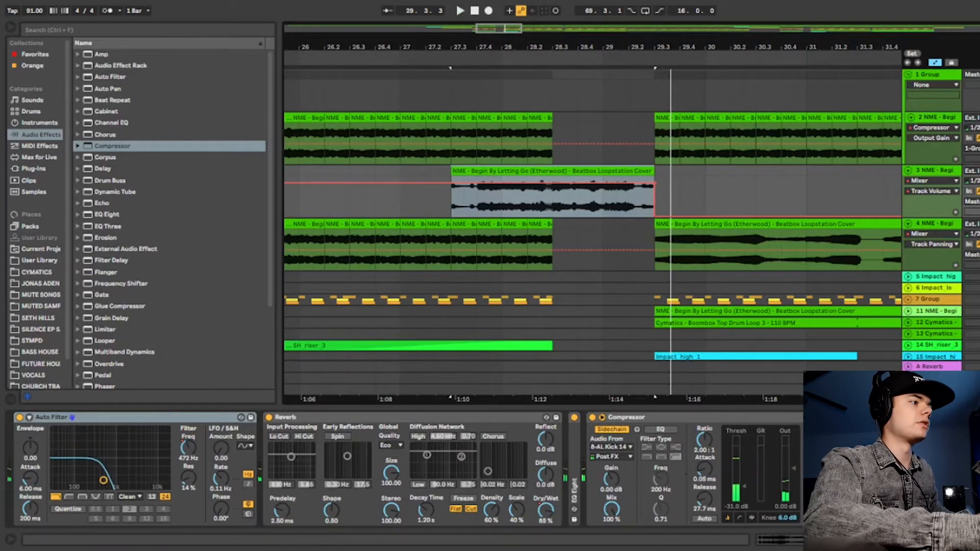
Collapse the first group and place the insert marker at bar 25.3.1 on group 7.
left_click(911, 75)
left_click_drag(641, 43, 641, 31)
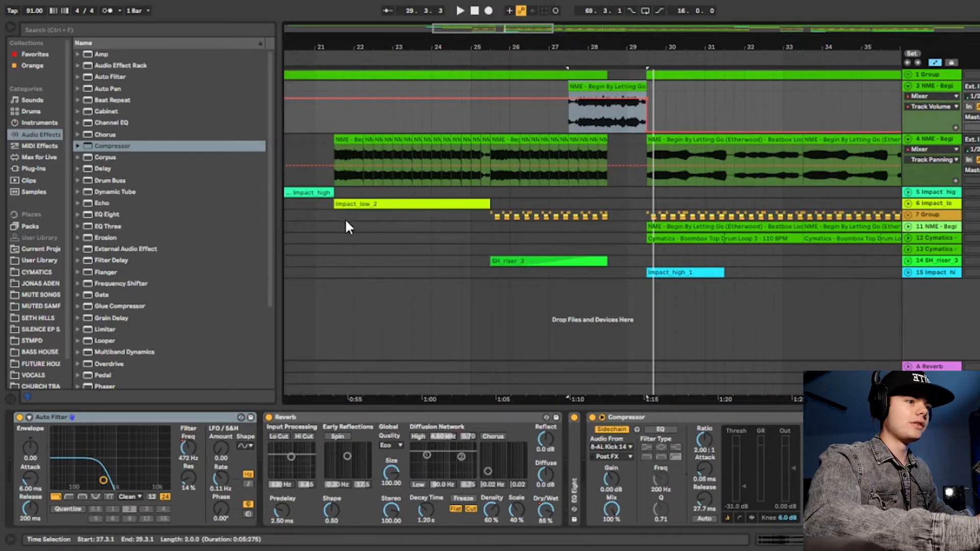
left_click(490, 215)
key("plus")
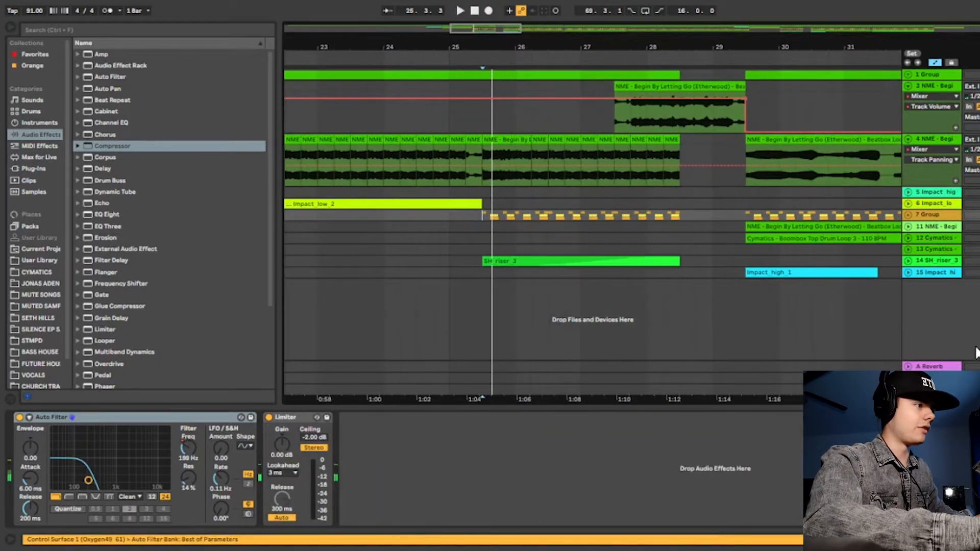
key("plus")
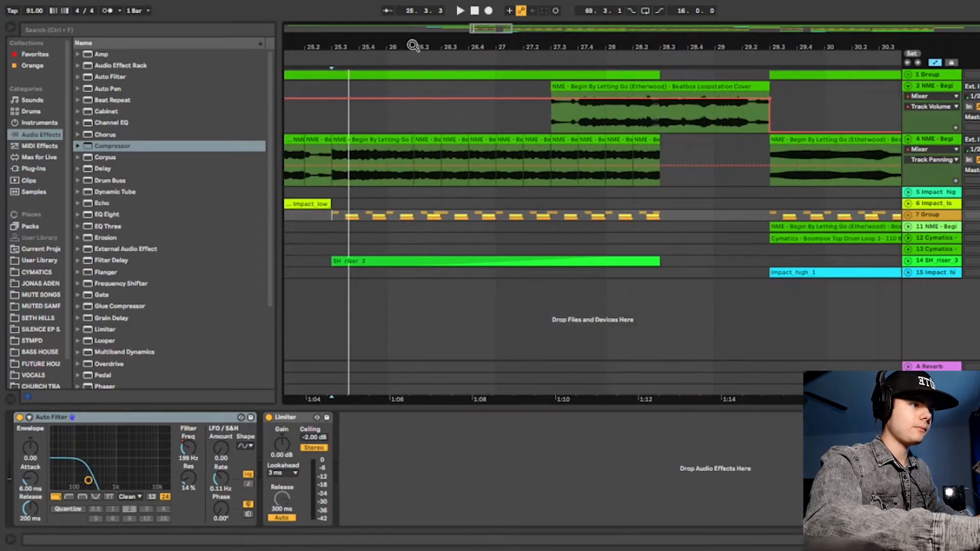
Expand group 7 and bring its kick and Cymatics drum tracks from bar 25.3.1 into view.
left_click(908, 215)
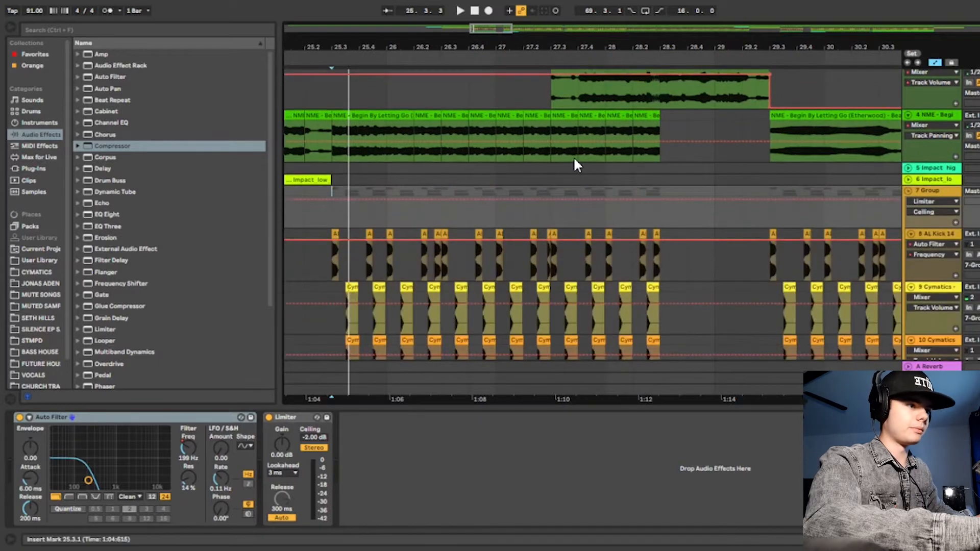
scroll(574, 156, "down", 3)
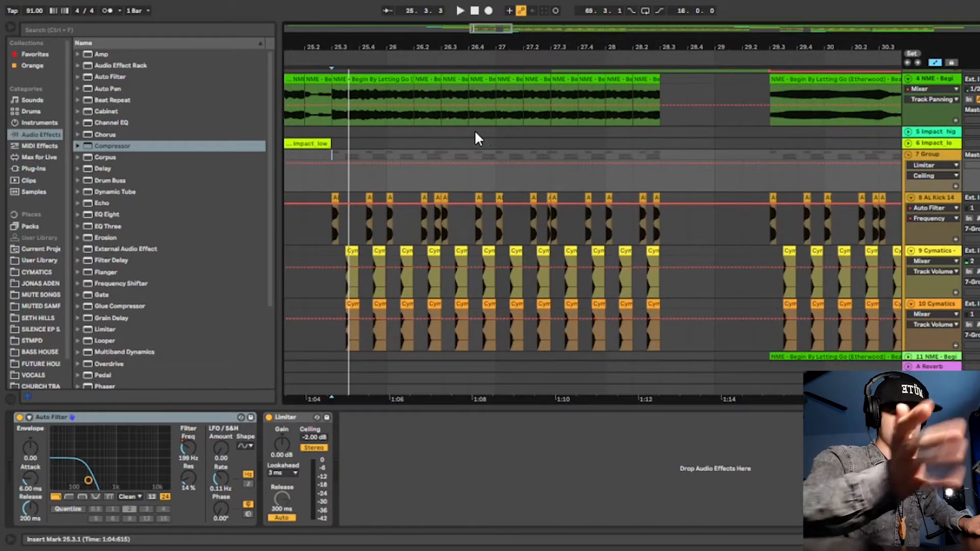
scroll(579, 64, "down", 2)
left_click_drag(574, 47, 664, 39)
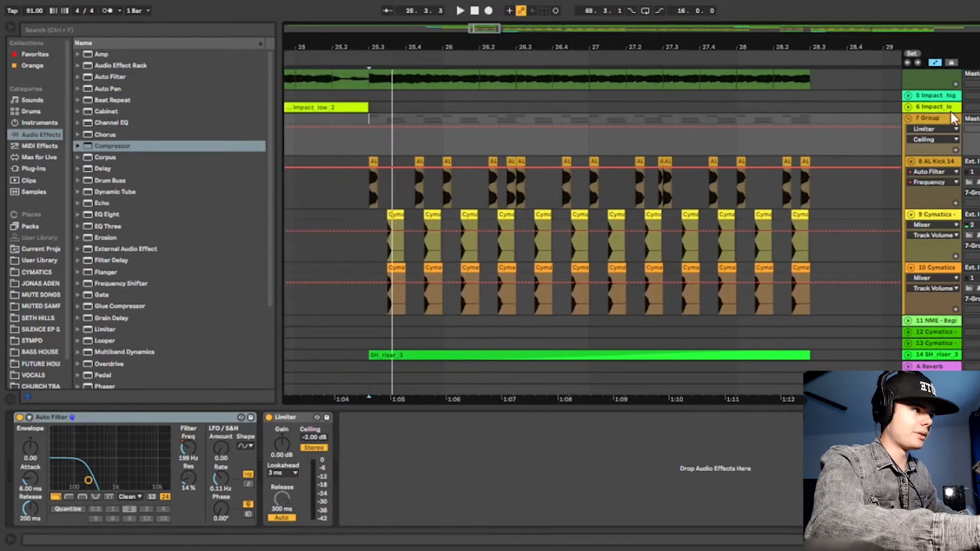
Play back the arrangement from bar 25.3.1 on the AL Kick 14 track with its Drum Buss and Auto Filter showing.
left_click(371, 199)
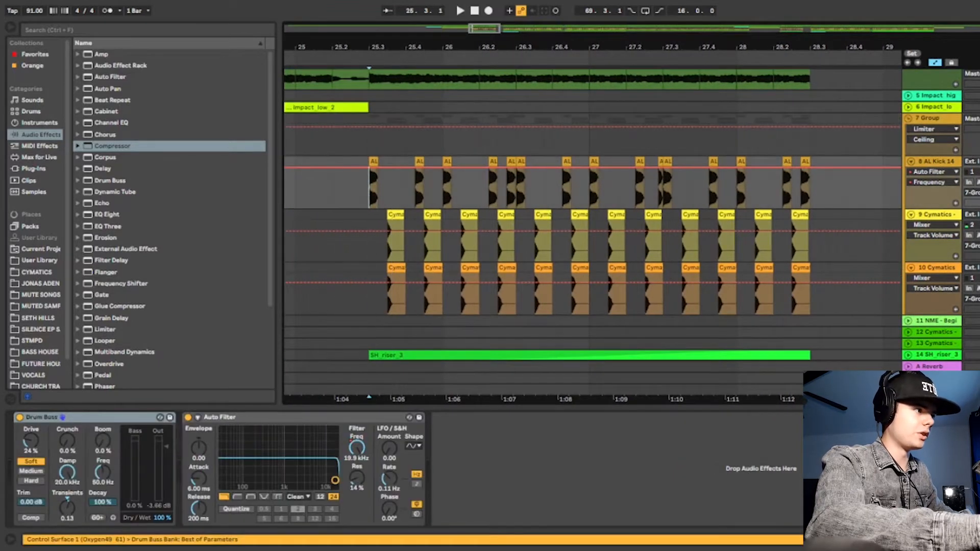
key("space")
left_click_drag(765, 45, 727, 34)
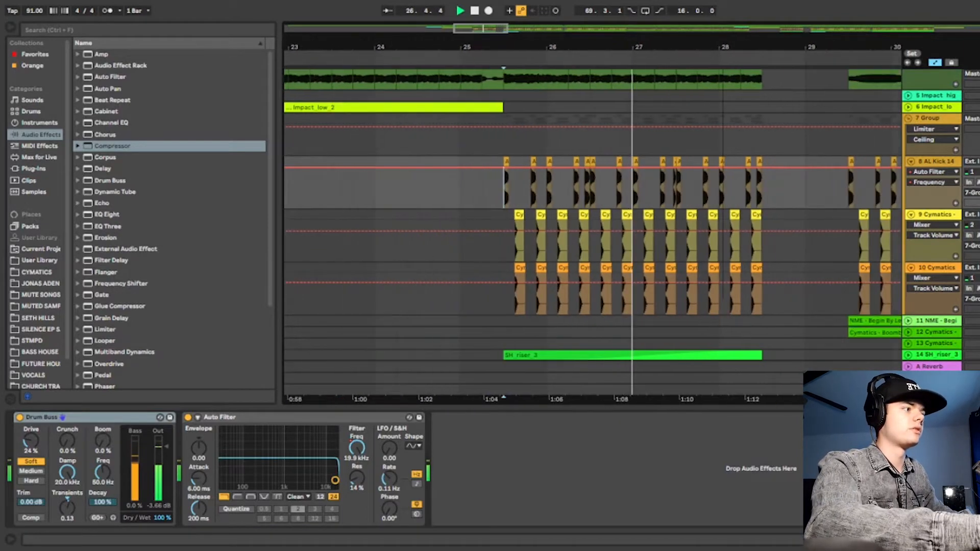
left_click(979, 172)
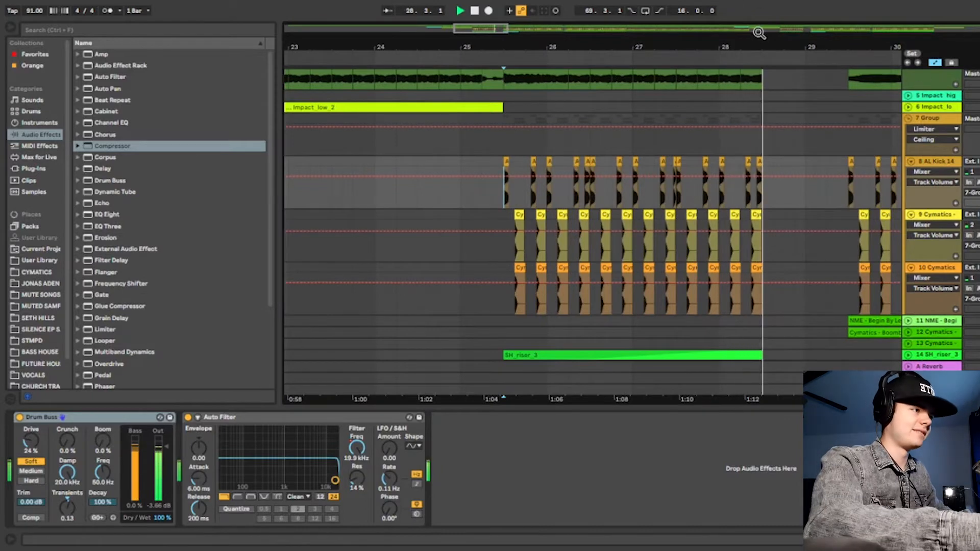
left_click_drag(759, 32, 711, 18)
key("space")
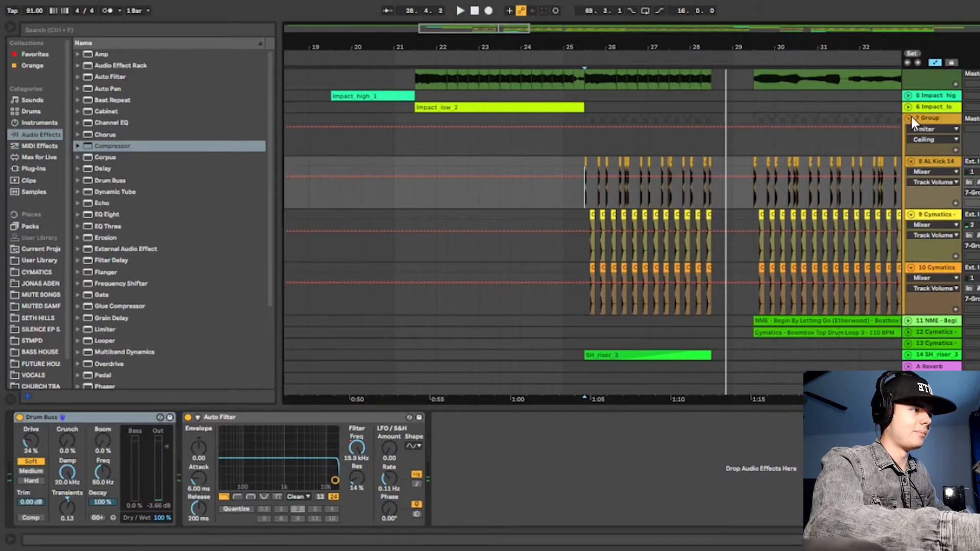
Collapse group 7 and play back the arrangement from bar 25.3.1 with track 13's devices showing.
left_click(910, 118)
left_click_drag(807, 48, 699, 54)
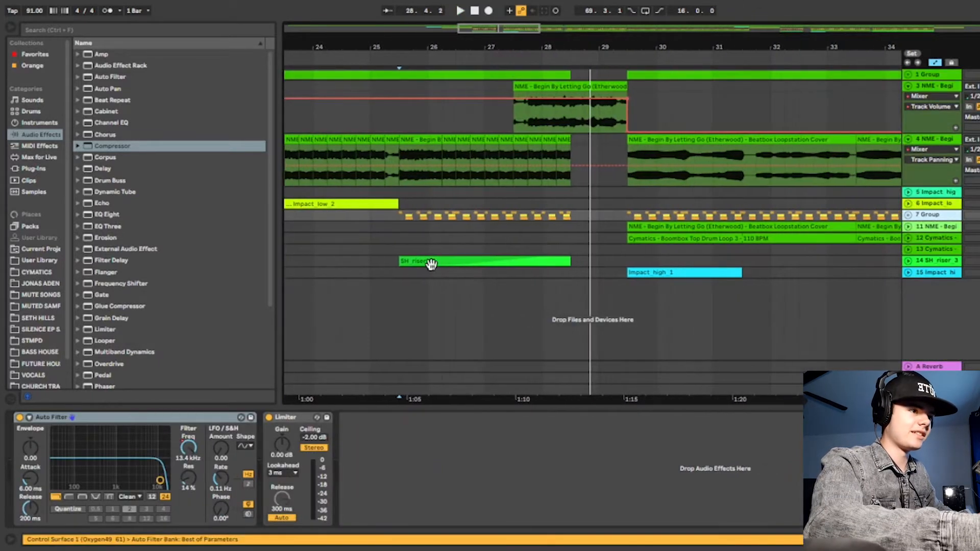
left_click(399, 250)
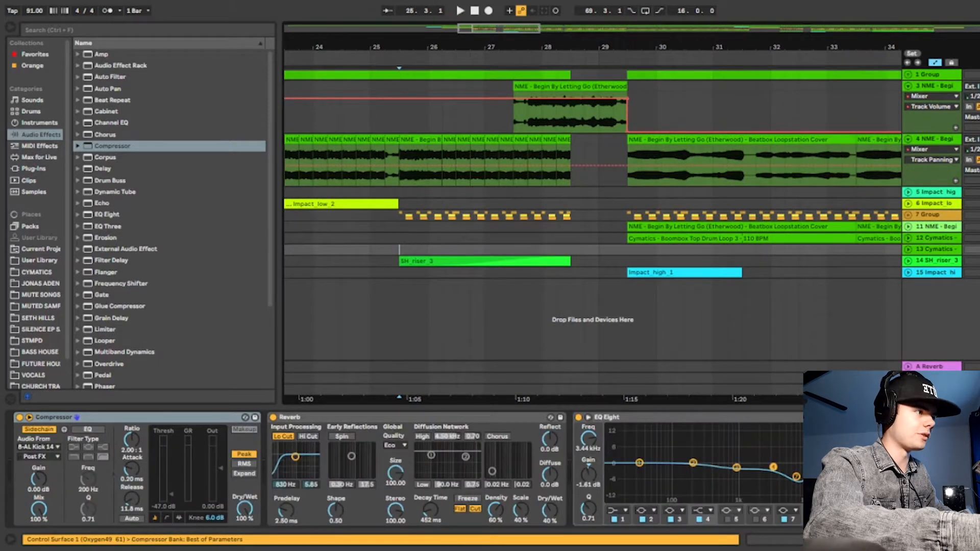
key("space")
left_click_drag(466, 42, 468, 64)
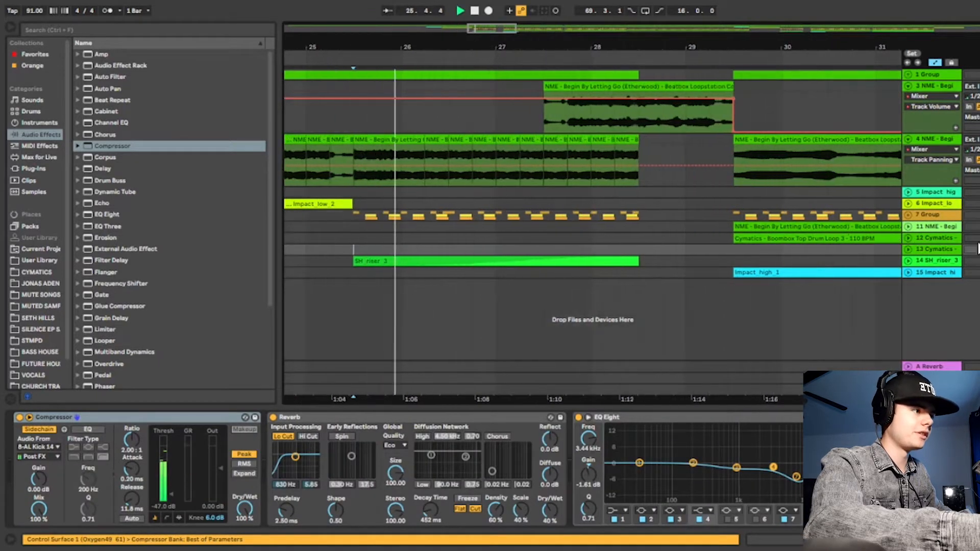
Inspect the SH_riser_3 clip's waveform and the device chains of group 7, track 13 and track 14.
left_click(908, 260)
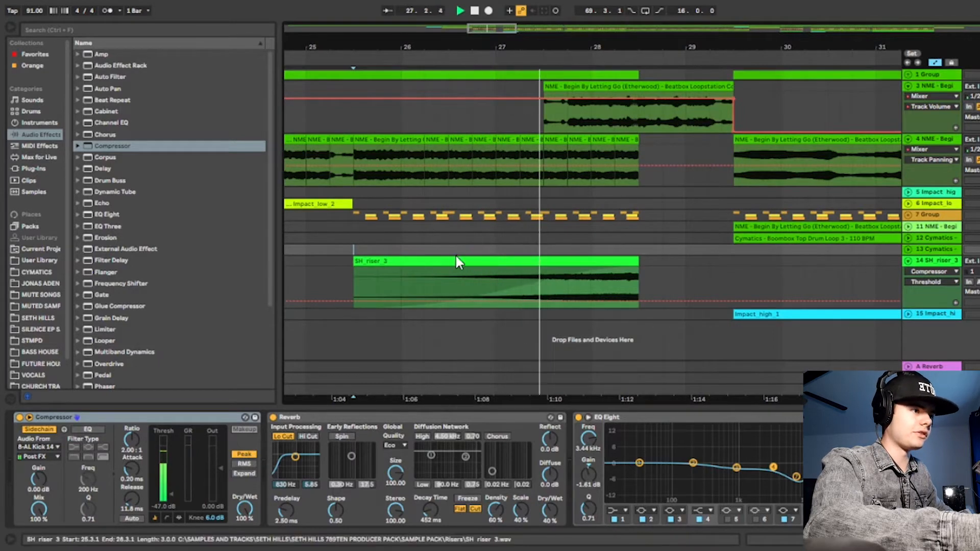
left_click(363, 217)
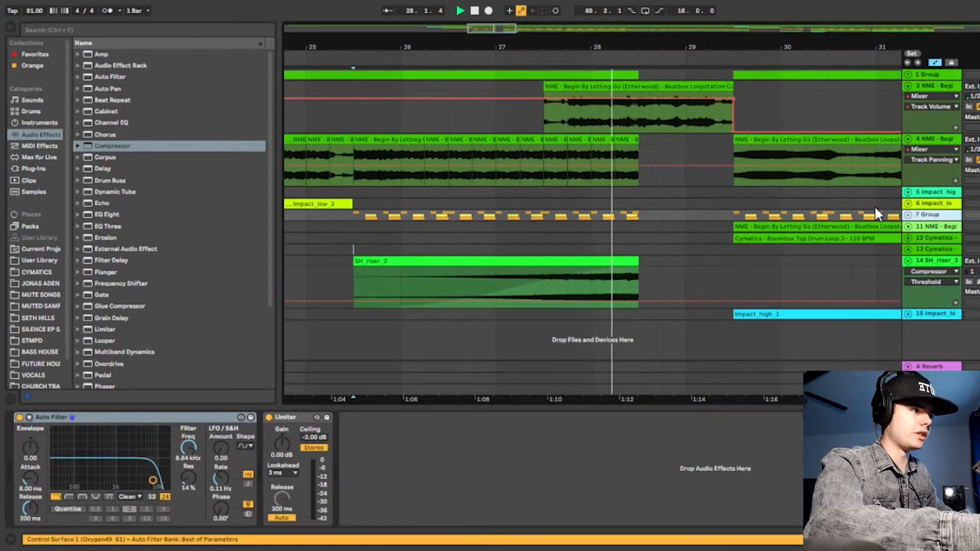
left_click(912, 256)
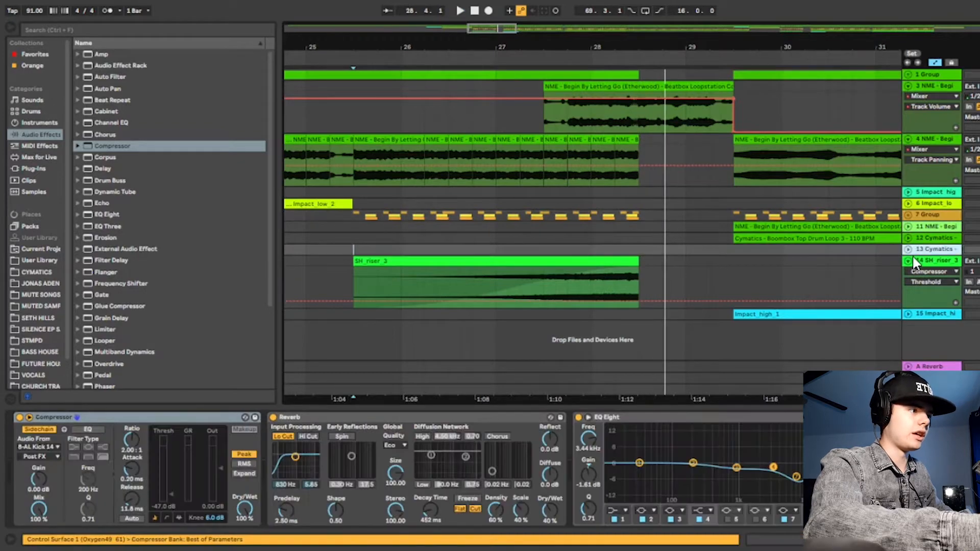
left_click(908, 261)
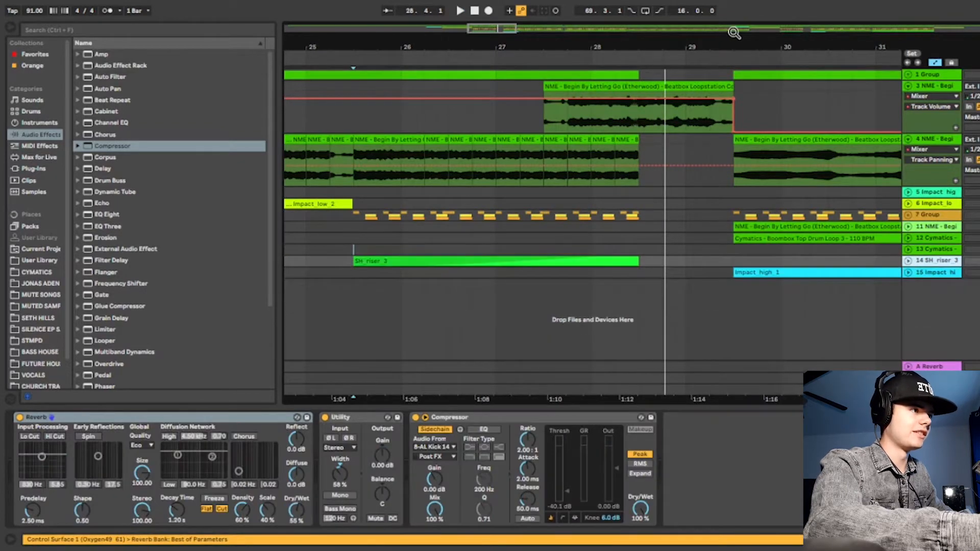
Place the insert marker at bar 29.3.1 on track 4 and play back the start of that section.
left_click_drag(738, 39, 551, 20)
left_click_drag(654, 41, 393, 163)
left_click(390, 172)
key("plus")
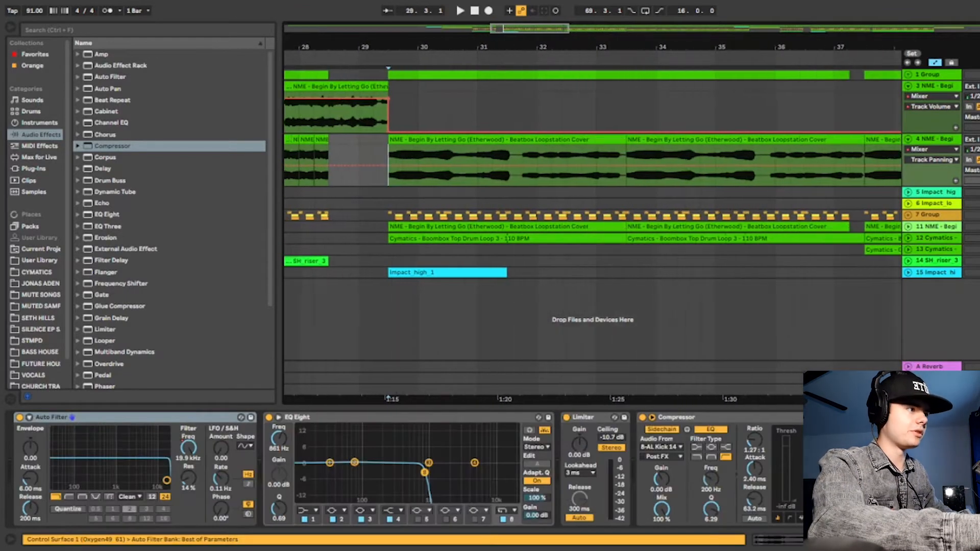
key("space")
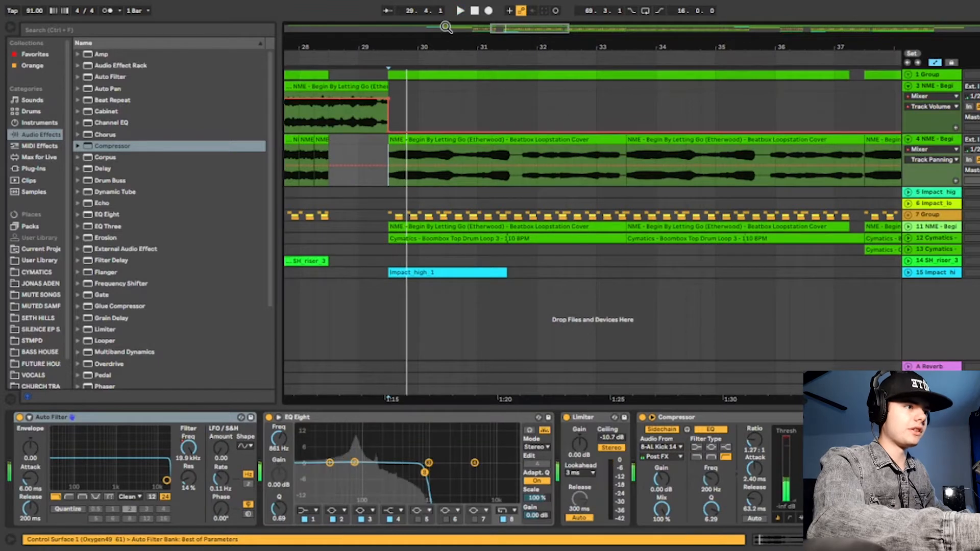
left_click_drag(456, 43, 440, 42)
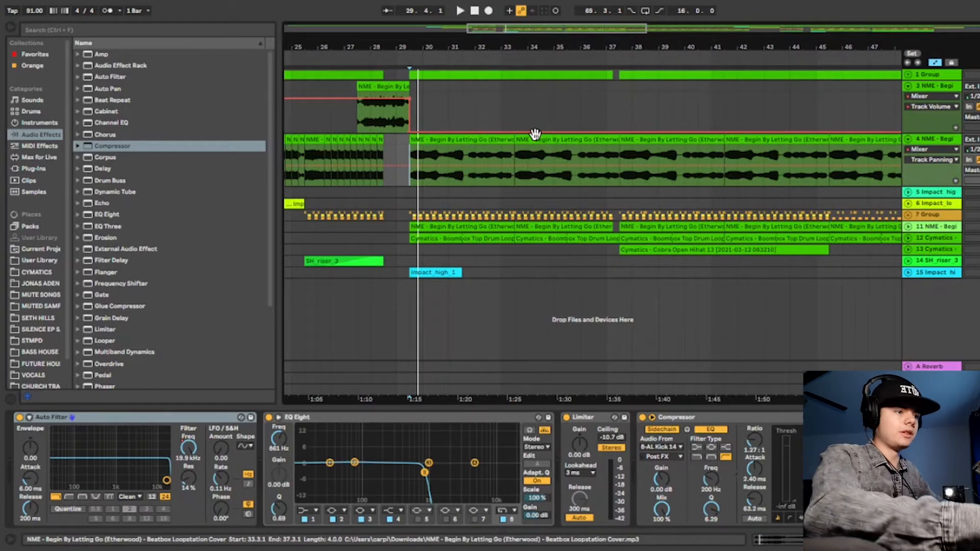
Replay the section from bar 29.3.1 to about bar 31.1 with track 4's devices showing.
left_click_drag(430, 44, 425, 63)
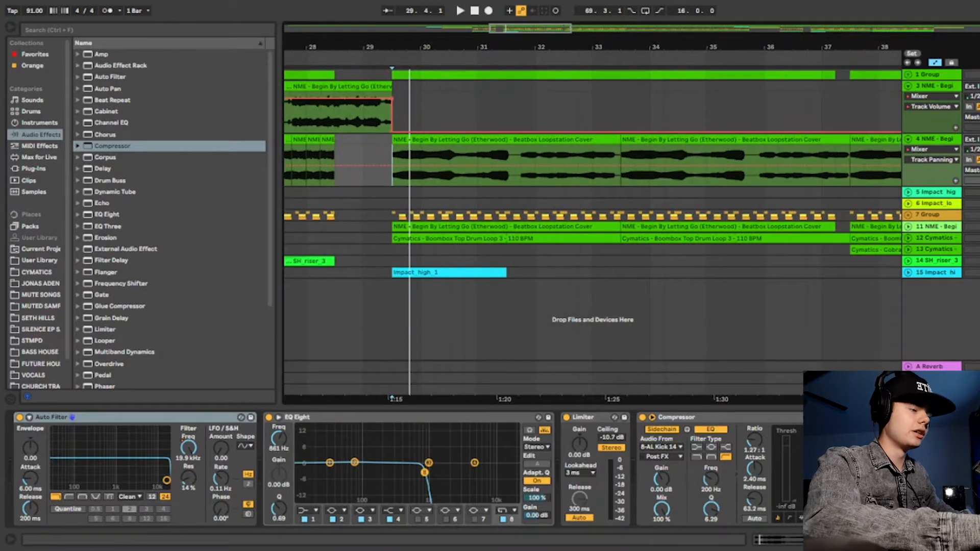
key("space")
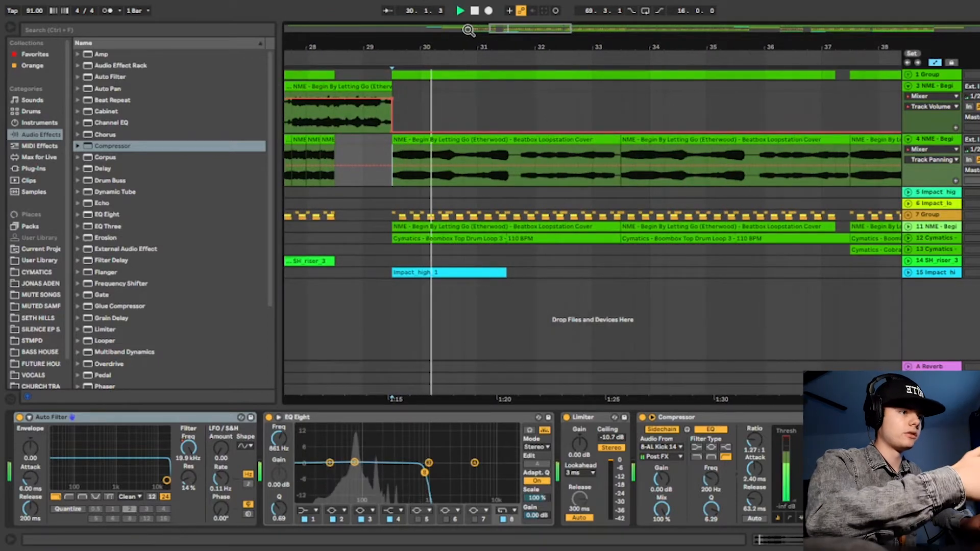
left_click_drag(477, 40, 431, 41)
key("space")
Bring up track 4's device chain and place the insert marker on that track at bar 29.3.1.
double_click(948, 140)
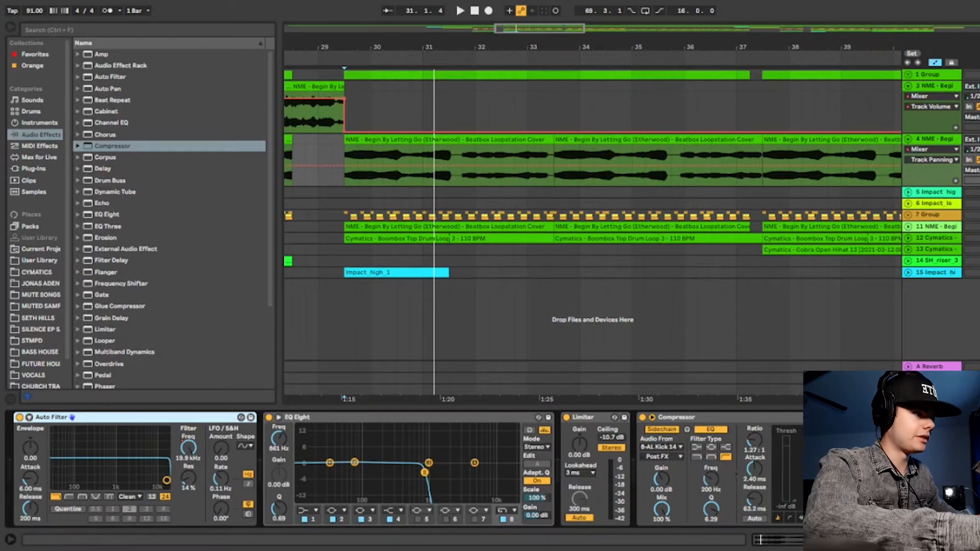
left_click(338, 72)
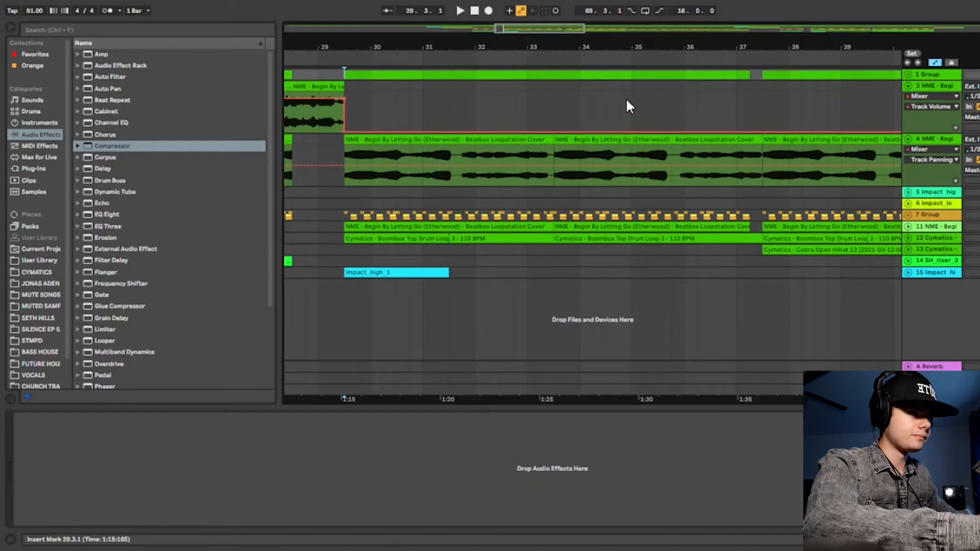
left_click(959, 146)
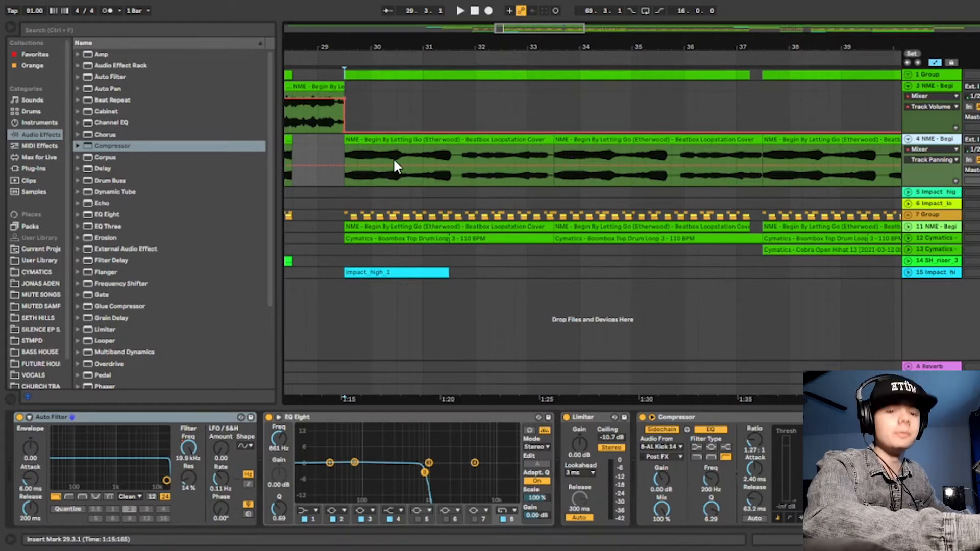
left_click(343, 148)
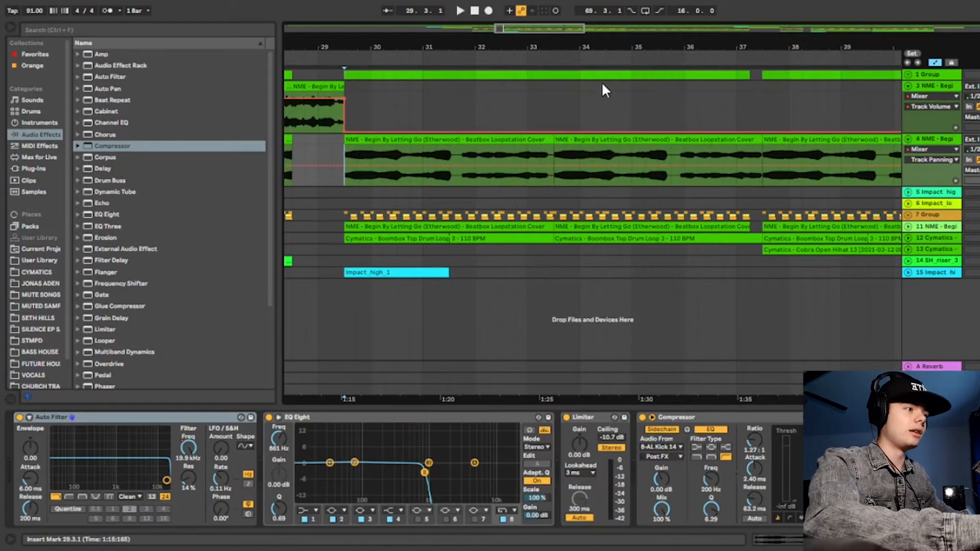
left_click_drag(370, 47, 392, 47)
mouse_move(728, 40)
left_mouse_down()
mouse_move(724, 18)
mouse_move(735, 24)
left_mouse_up()
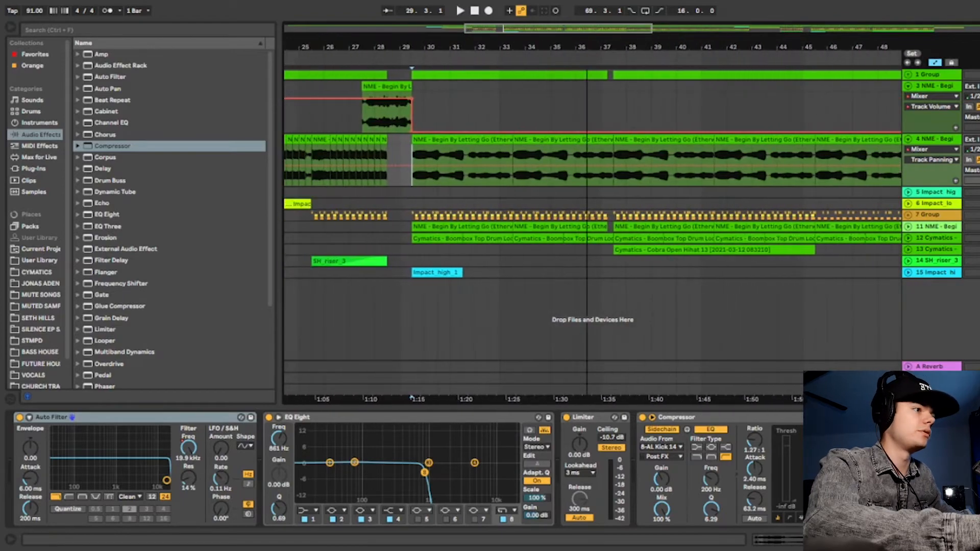
Collapse track 4, expand the first group and audition the section from bar 29.3.1 with track 2's devices showing.
left_click(909, 138)
left_click_drag(425, 45, 427, 54)
left_click(909, 74)
key("space")
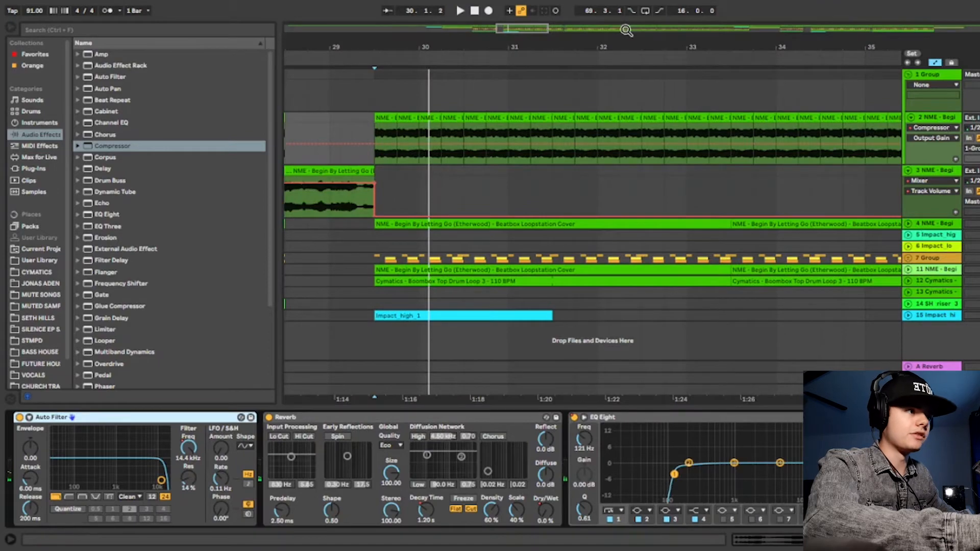
left_click(615, 57)
key("space")
left_click_drag(460, 47, 426, 47)
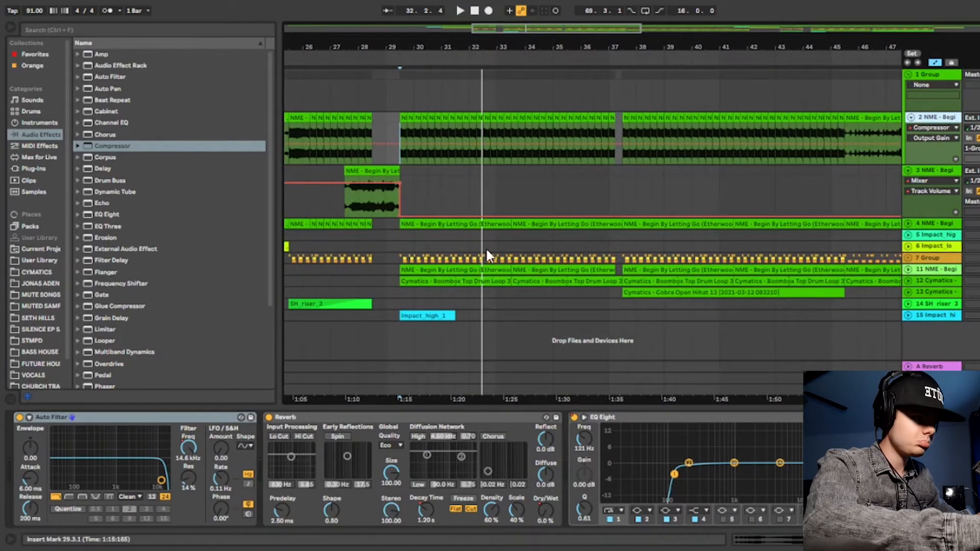
Place the insert marker at bar 29.3.1 on group 7 and expand tracks 11 and 12.
left_click(401, 258)
mouse_move(429, 48)
left_mouse_down()
mouse_move(431, 37)
mouse_move(427, 55)
left_mouse_up()
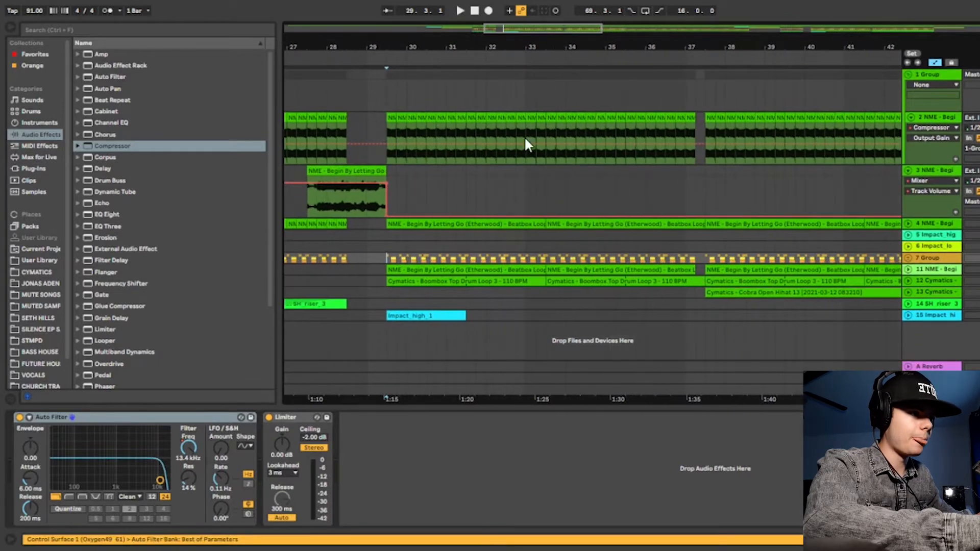
left_click(909, 269)
left_click(907, 323)
scroll(452, 191, "down", 2)
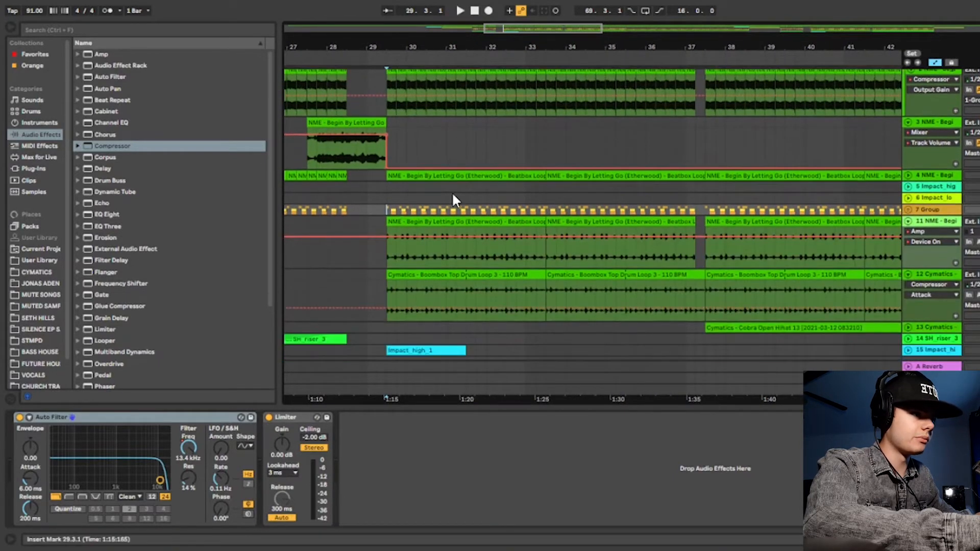
Select track 11's first beatbox clip from bar 29.3.1 to 33.3.1 and play it back.
left_click(409, 223)
left_click_drag(513, 40, 441, 39)
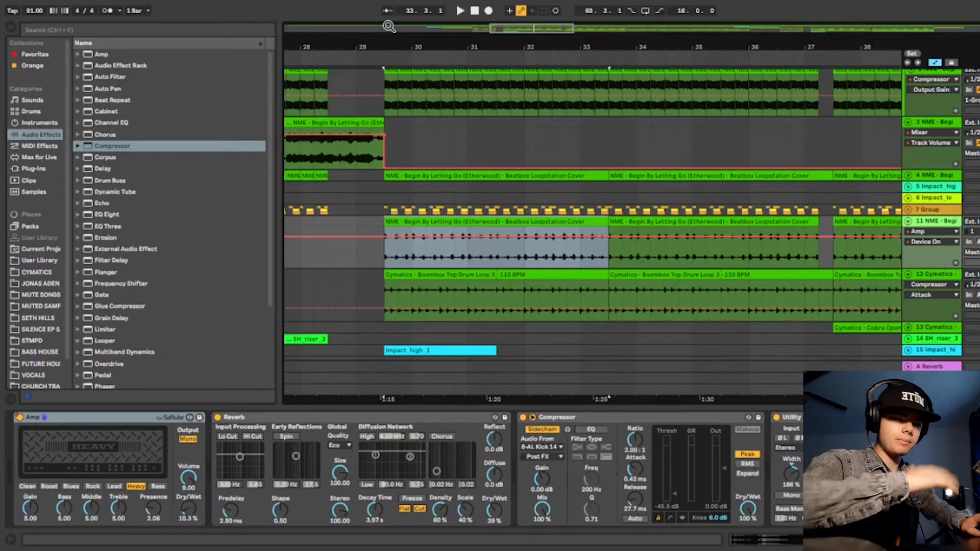
left_click_drag(461, 47, 462, 53)
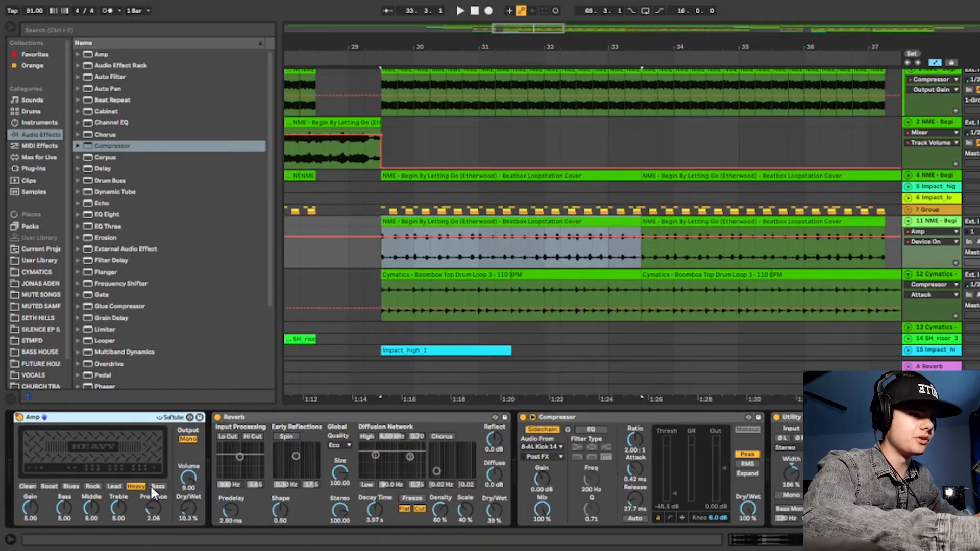
key("space")
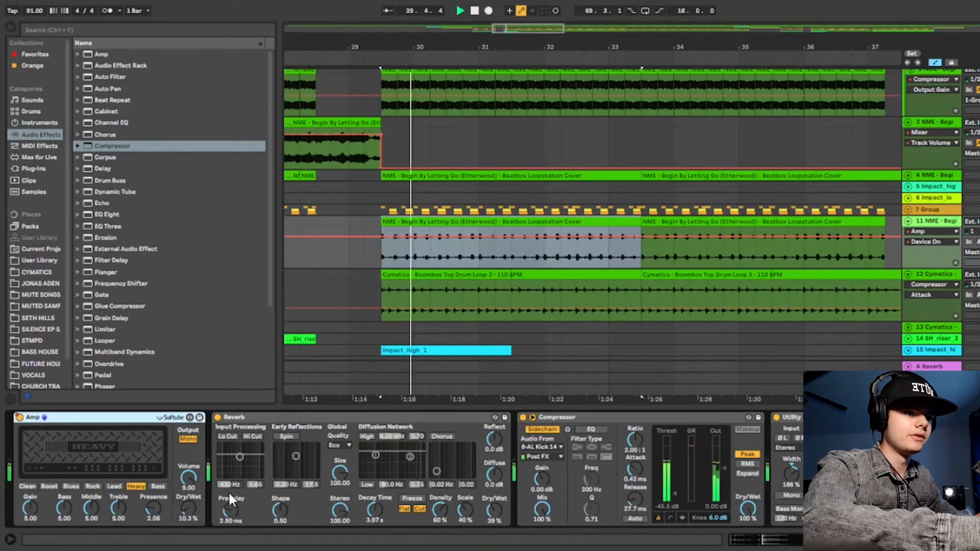
Audition the Bass, Lead, Rock and Blues models in track 11's Amp, return to Heavy and replay the clip.
left_click(161, 486)
left_click(118, 486)
left_click(93, 486)
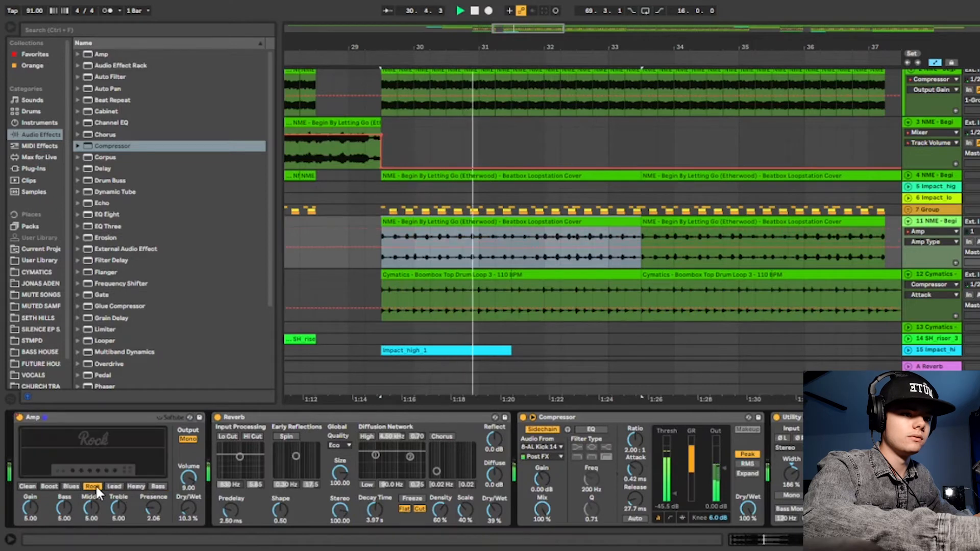
left_click(73, 486)
left_click(134, 486)
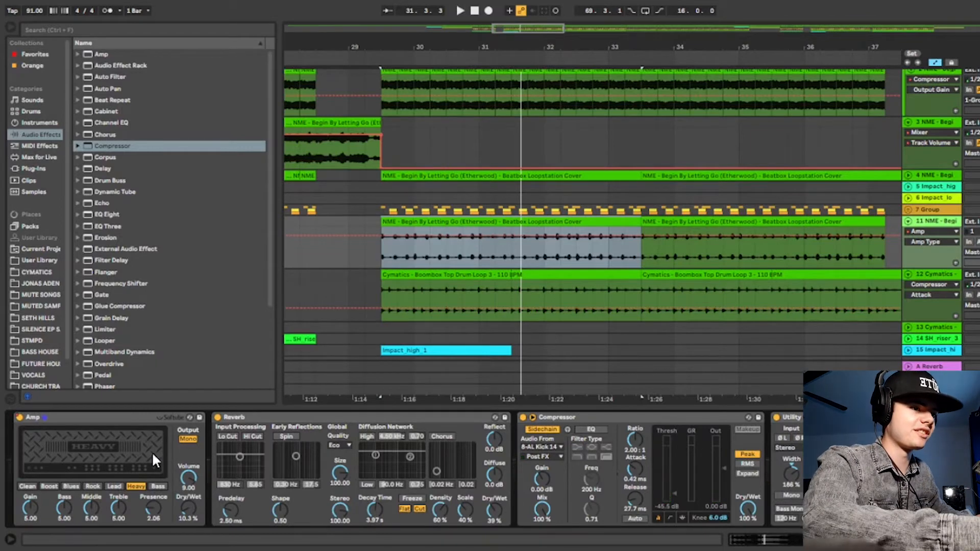
key("space")
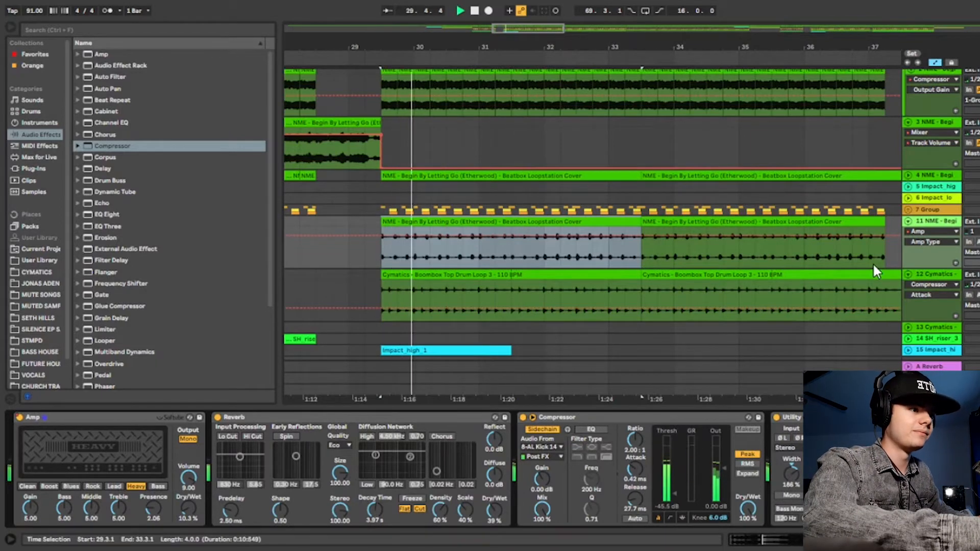
Select the first Boombox Top Drum Loop 3 clip on track 12 and play it back repeatedly from bar 29.3.1.
key("Down")
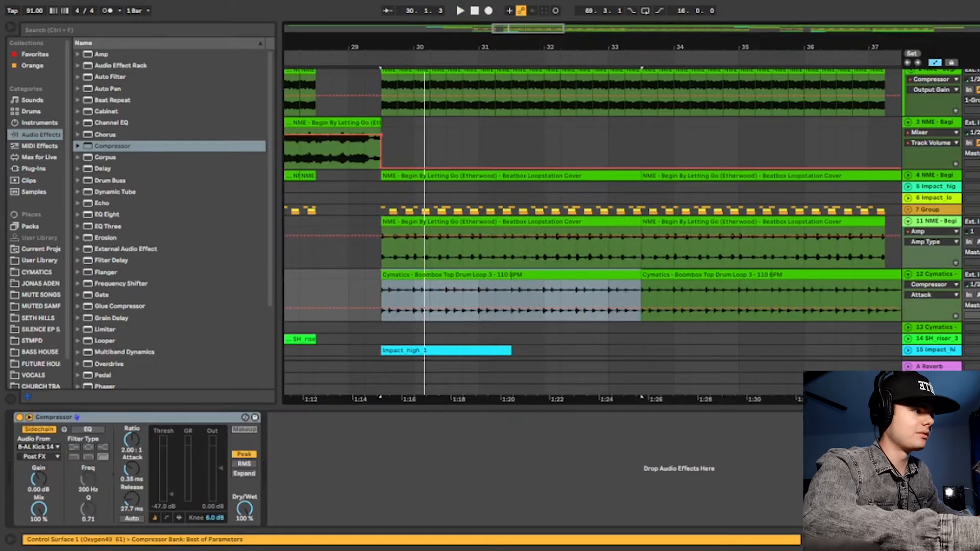
key("space")
scroll(453, 256, "down", 1)
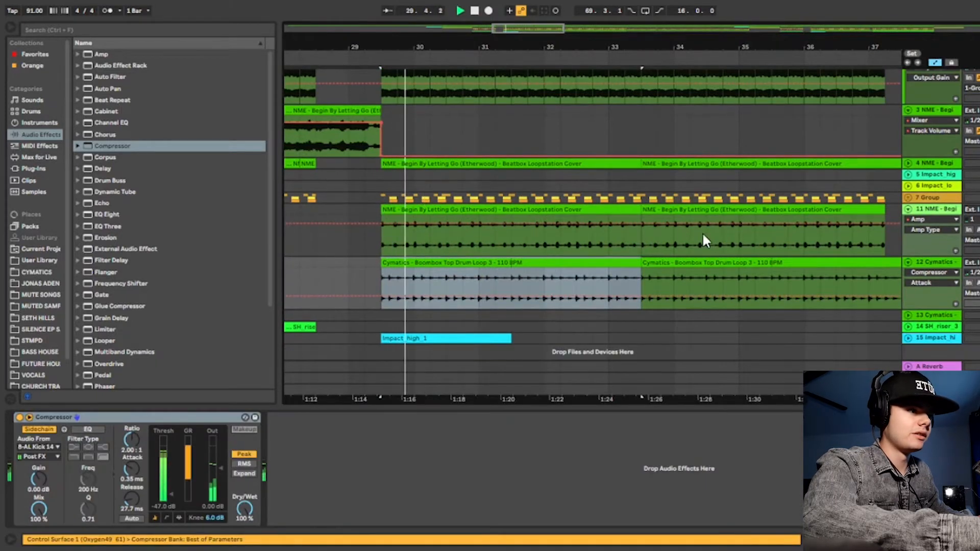
key("space")
left_click_drag(428, 46, 428, 66)
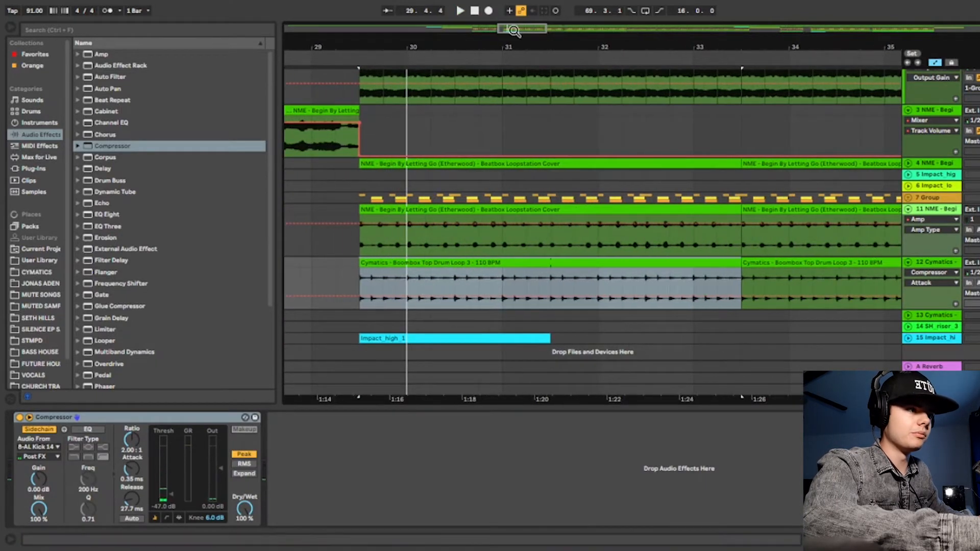
left_click_drag(515, 47, 474, 34)
key("space")
scroll(520, 180, "down", 1)
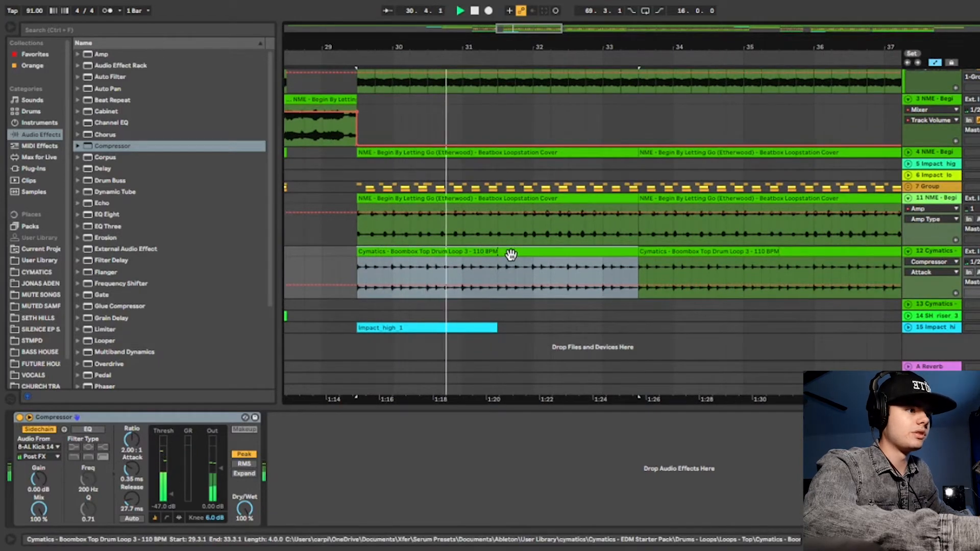
Select the Impact_high_1 clip on track 15 and play the arrangement from its start at bar 29.3.1.
key("space")
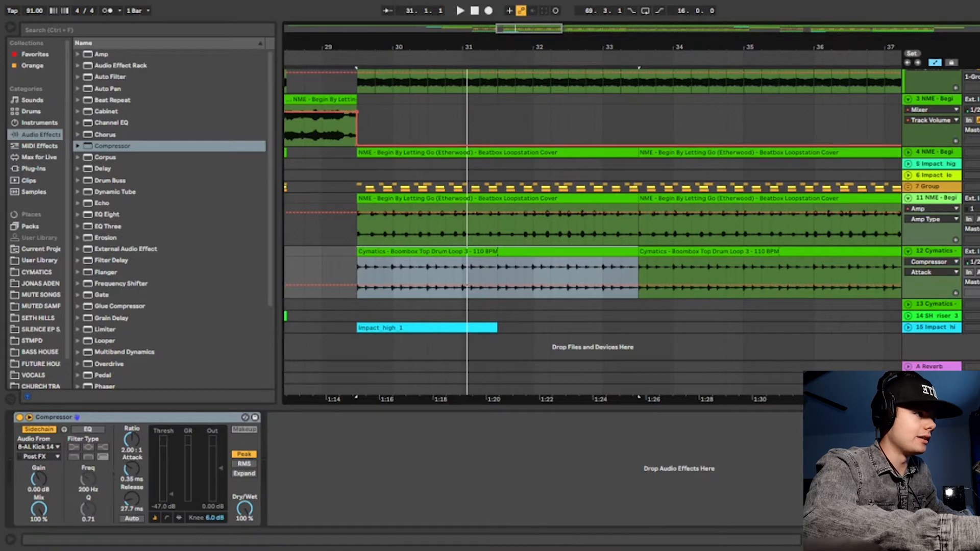
key("space")
left_click(321, 326)
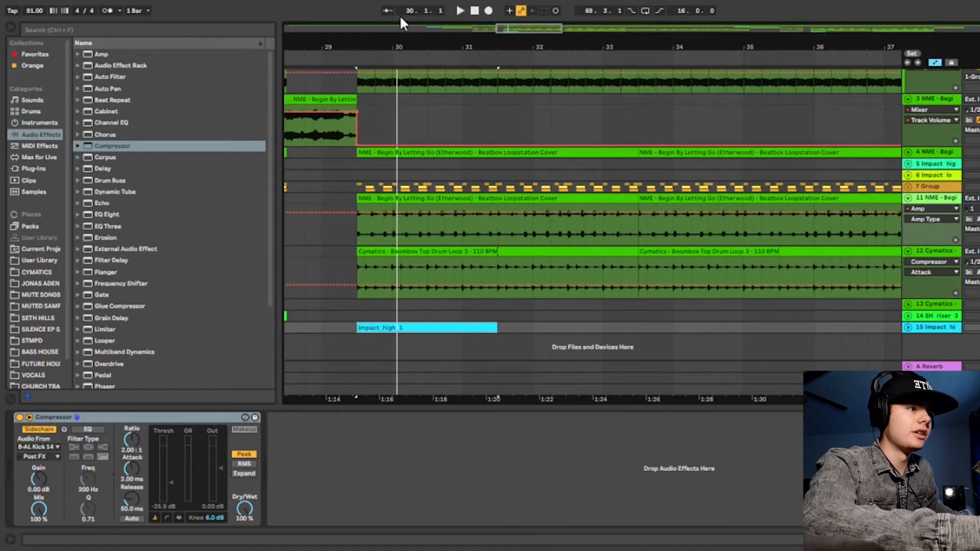
left_click_drag(392, 51, 407, 39)
left_click(355, 61)
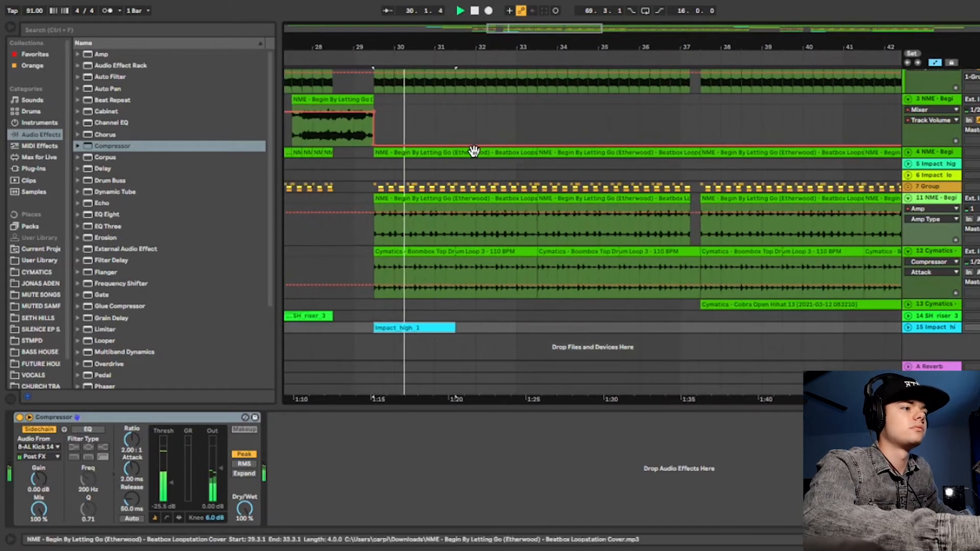
scroll(475, 150, "up", 3)
left_click_drag(466, 47, 435, 31)
scroll(511, 127, "down", 2)
key("space")
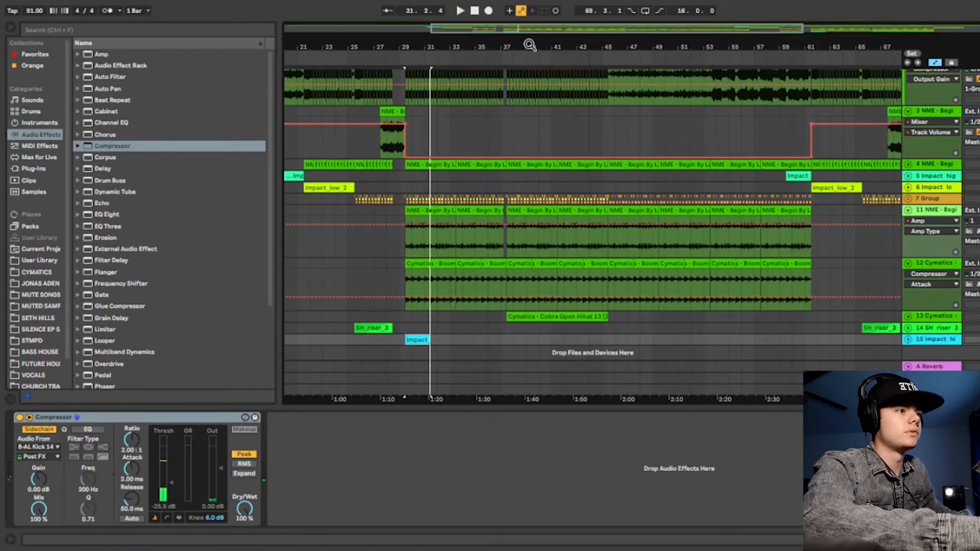
Expand track 13, select its Cobra Open Hihat 13 clip from bar 37.3.1 to 45.3.1 and play it back.
mouse_move(530, 45)
left_mouse_down()
mouse_move(534, 60)
mouse_move(381, 55)
left_mouse_up()
scroll(552, 158, "down", 1)
left_click(478, 302)
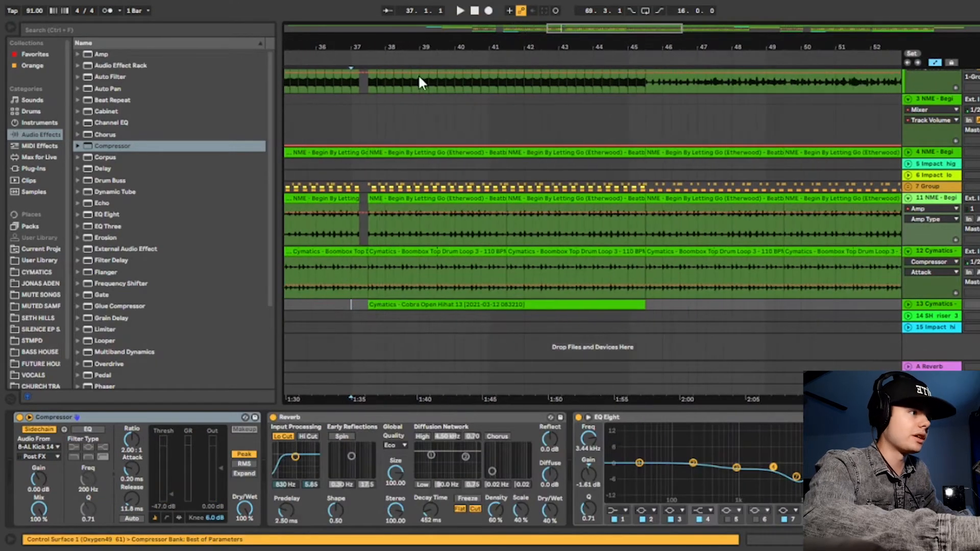
left_click(909, 305)
scroll(359, 259, "down", 1)
left_click(428, 269)
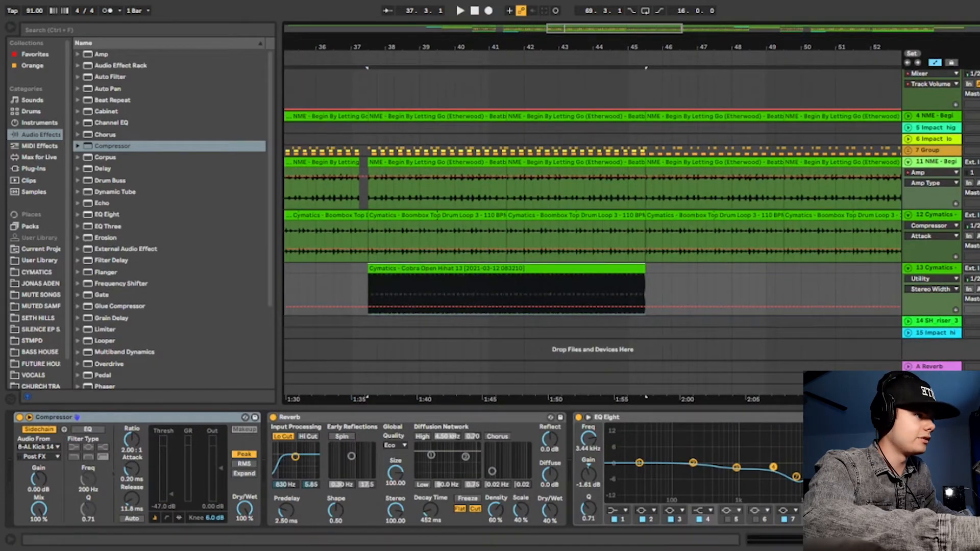
key("space")
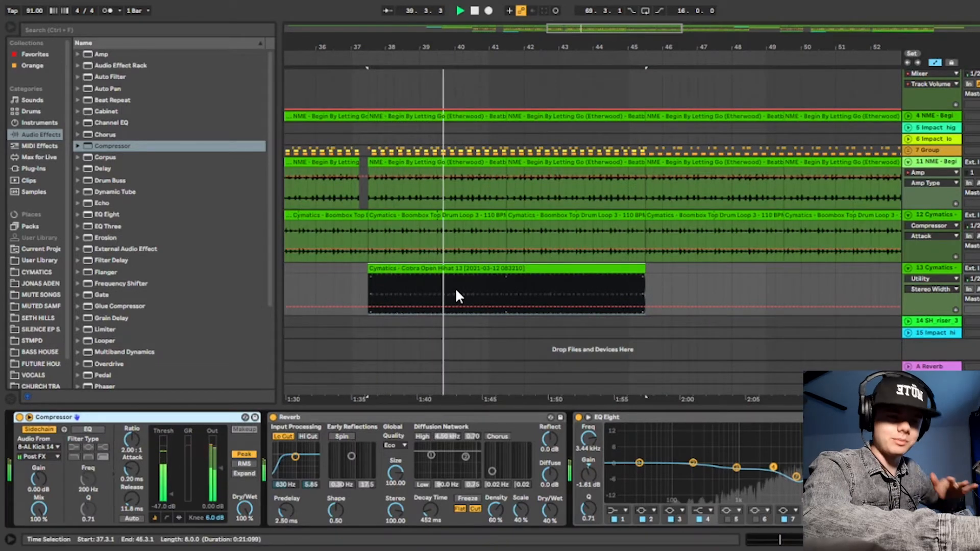
key("space")
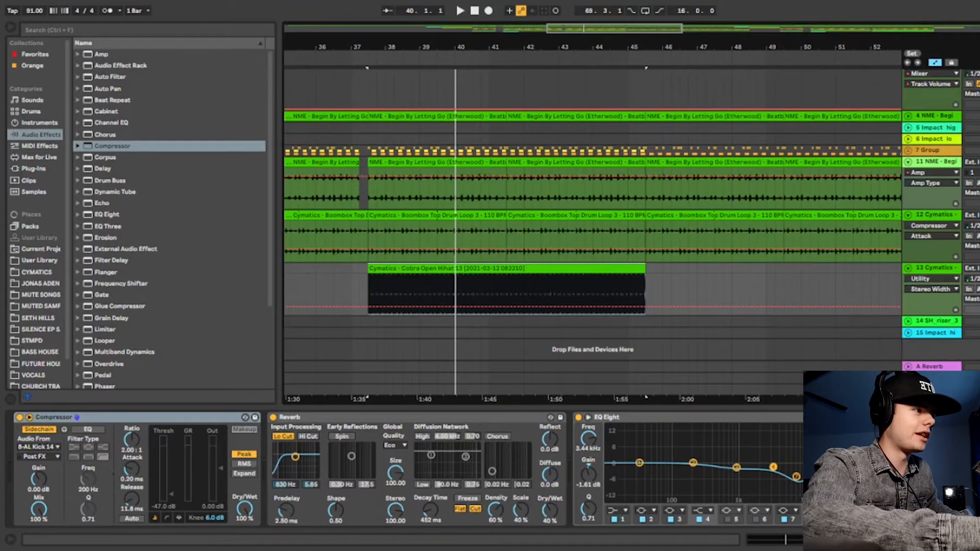
Replay the arrangement from around bar 37, where the open hihat enters.
left_click(353, 55)
left_click_drag(409, 51, 409, 44)
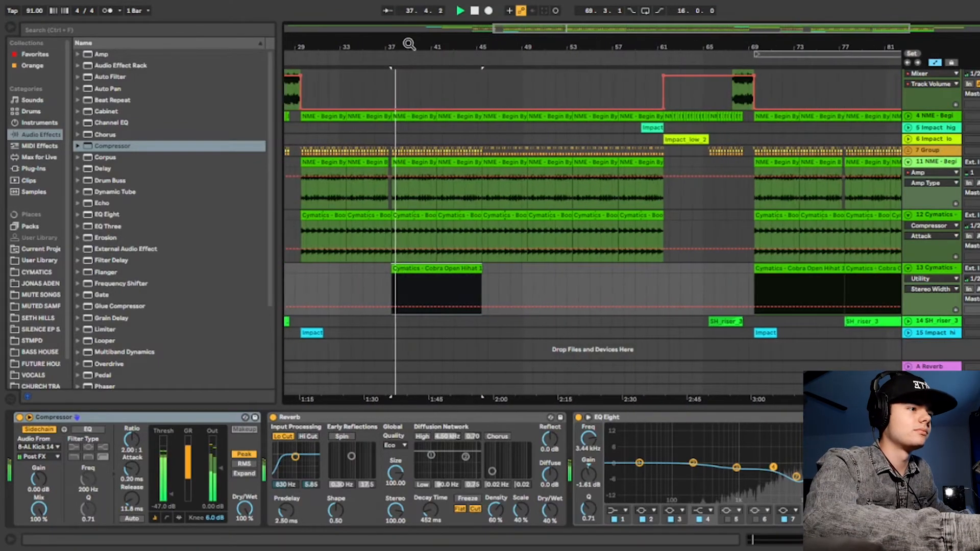
key("space")
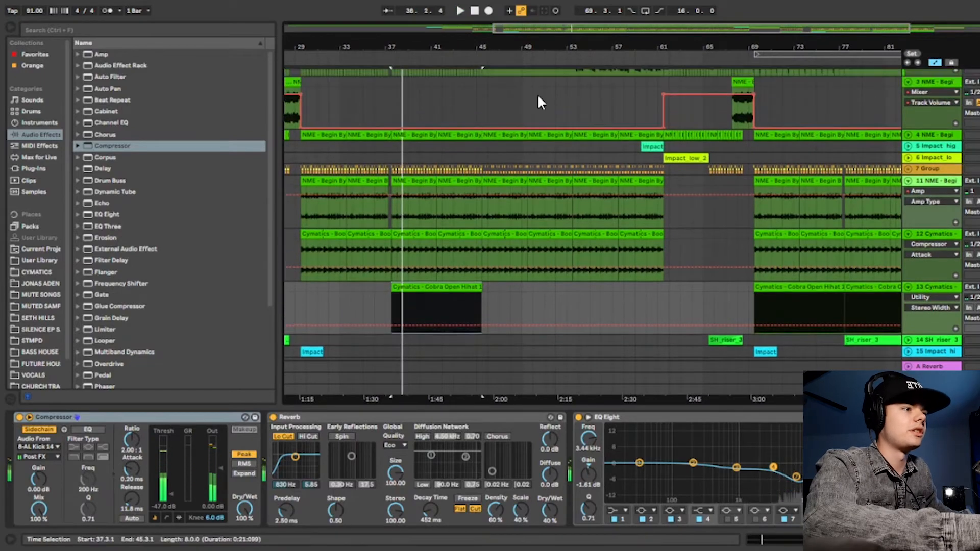
Select track 11's beatbox clip from bar 45.3.1 to 49.3.1 and play it back.
scroll(539, 97, "up", 2)
left_click_drag(620, 50, 568, 52)
left_click(416, 206)
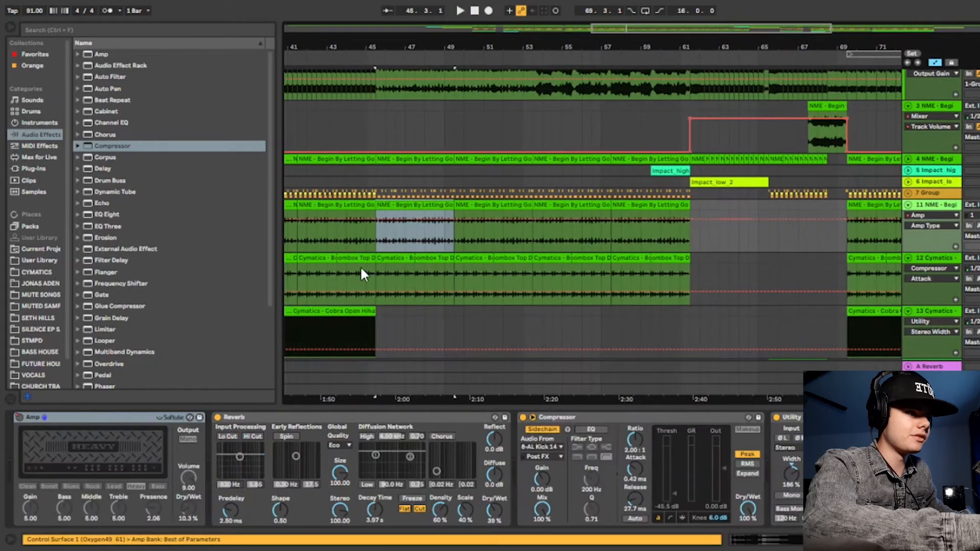
left_click_drag(394, 46, 354, 41)
key("space")
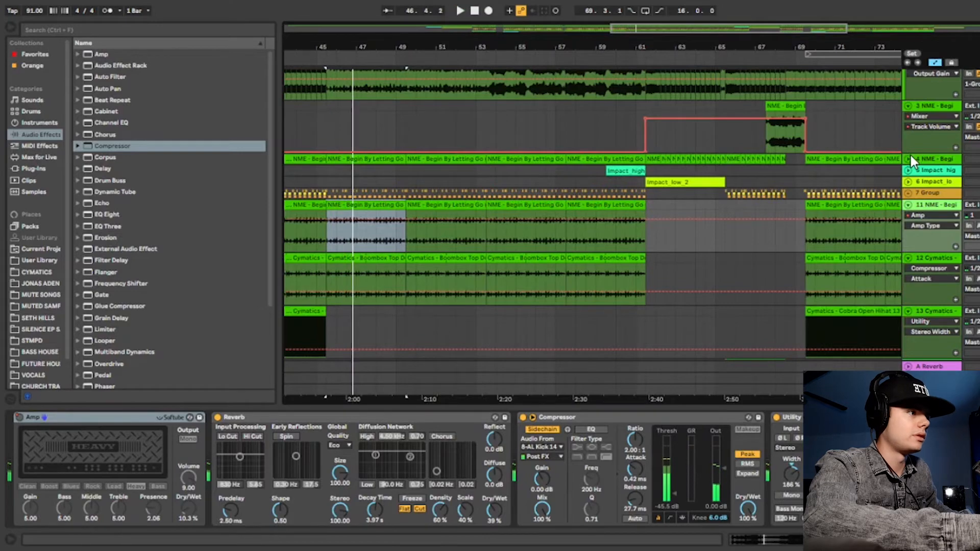
Examine the section after bar 45 and audition the breakdown from around bar 61, where Impact_low_2 begins.
scroll(487, 90, "down", 2)
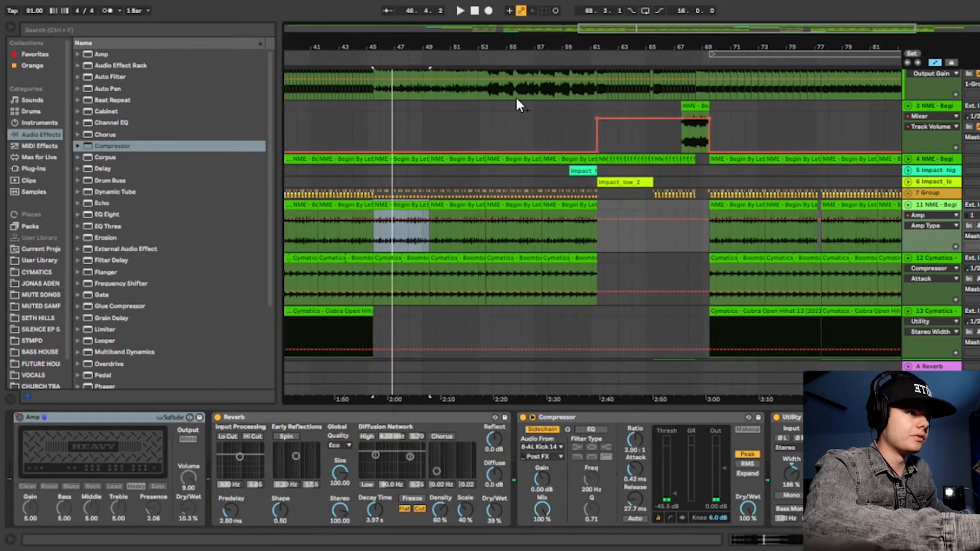
scroll(518, 107, "up", 2)
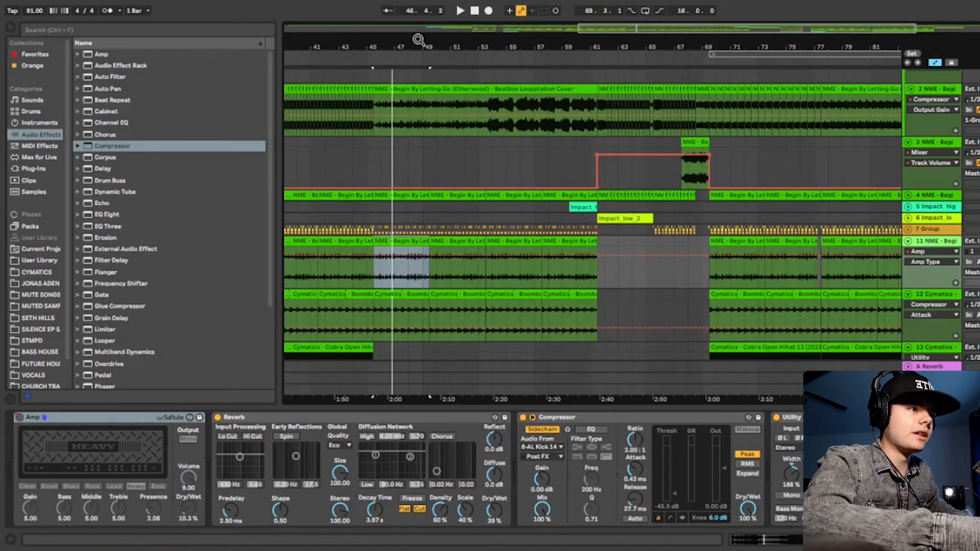
left_click_drag(419, 40, 418, 48)
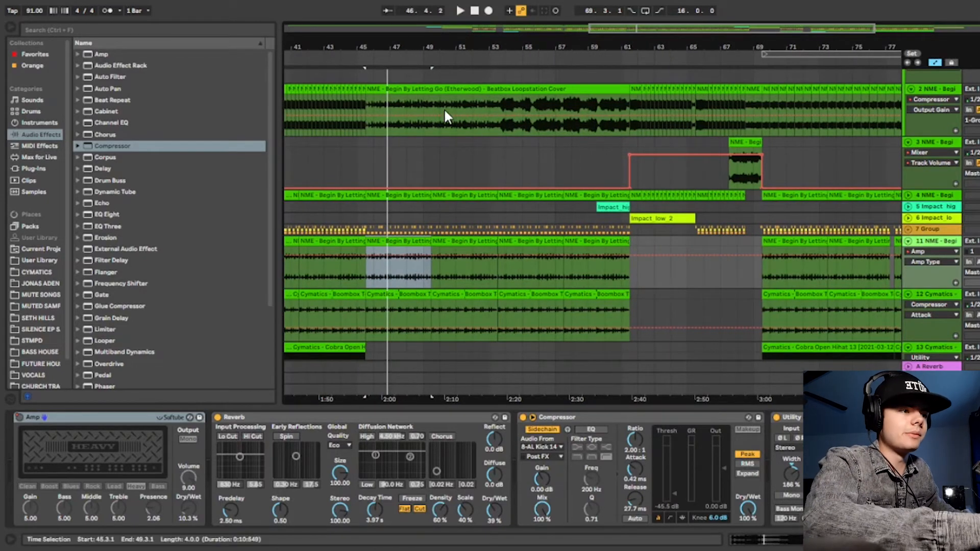
left_click_drag(430, 41, 429, 49)
scroll(707, 205, "down", 1)
left_click_drag(686, 45, 506, 43)
left_click(479, 59)
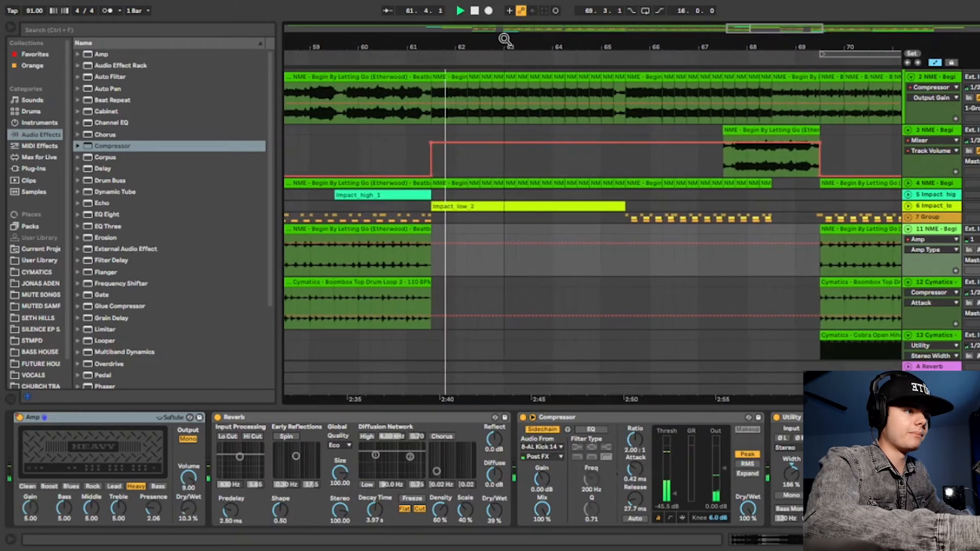
left_click_drag(565, 41, 471, 43)
scroll(527, 81, "down", 1)
scroll(529, 82, "down", 1)
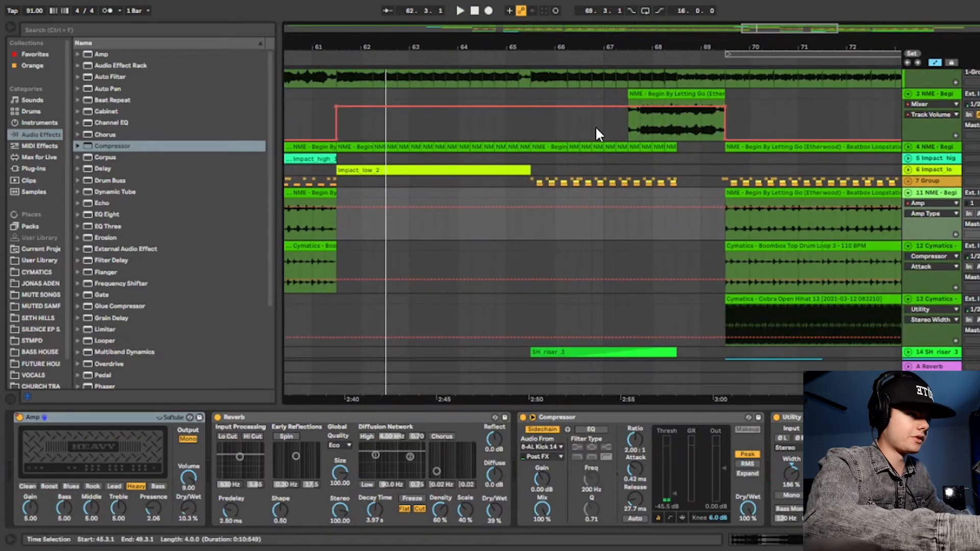
key("space")
Audition the transition on track 2 from bar 68.3.1 and again from bar 69.1.1.
scroll(613, 122, "up", 5)
left_click_drag(700, 42, 511, 67)
left_click(550, 137)
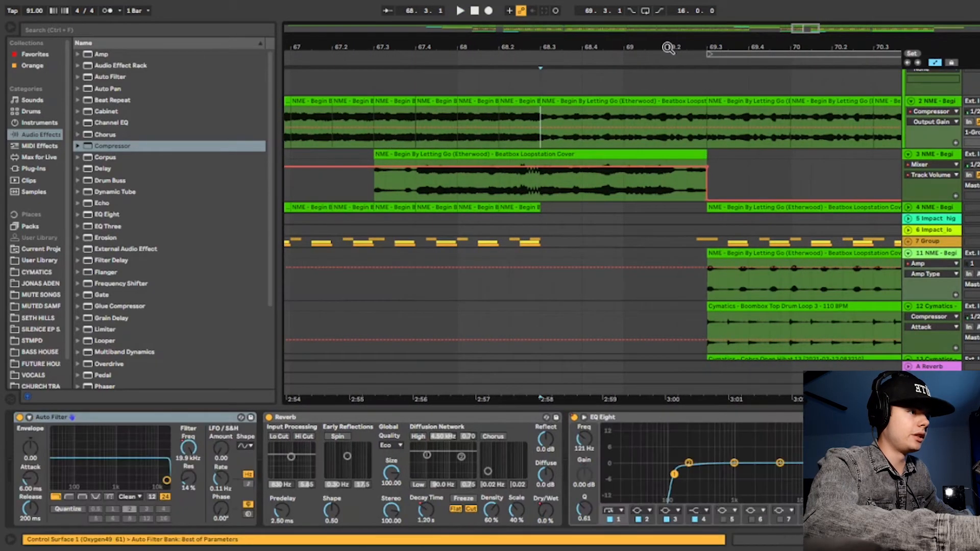
left_click_drag(669, 47, 593, 47)
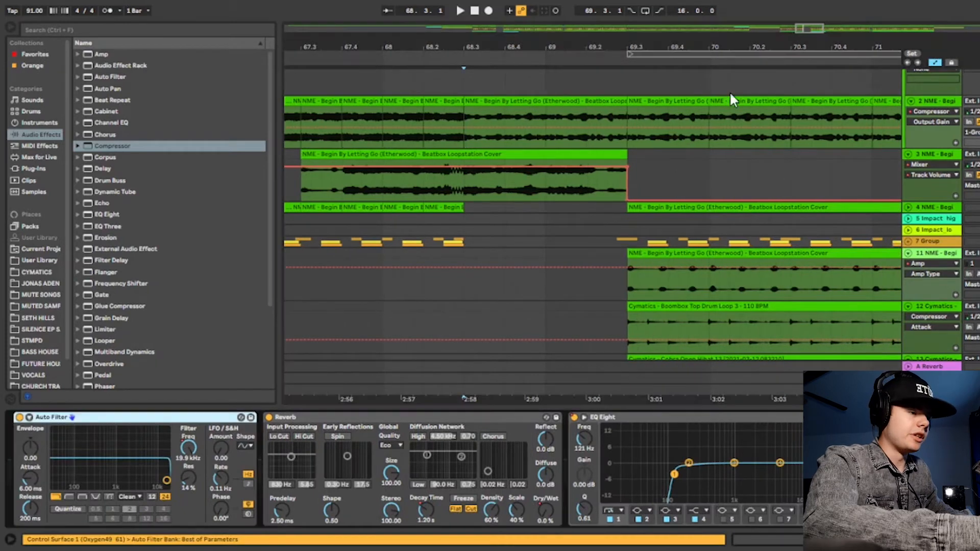
key("space")
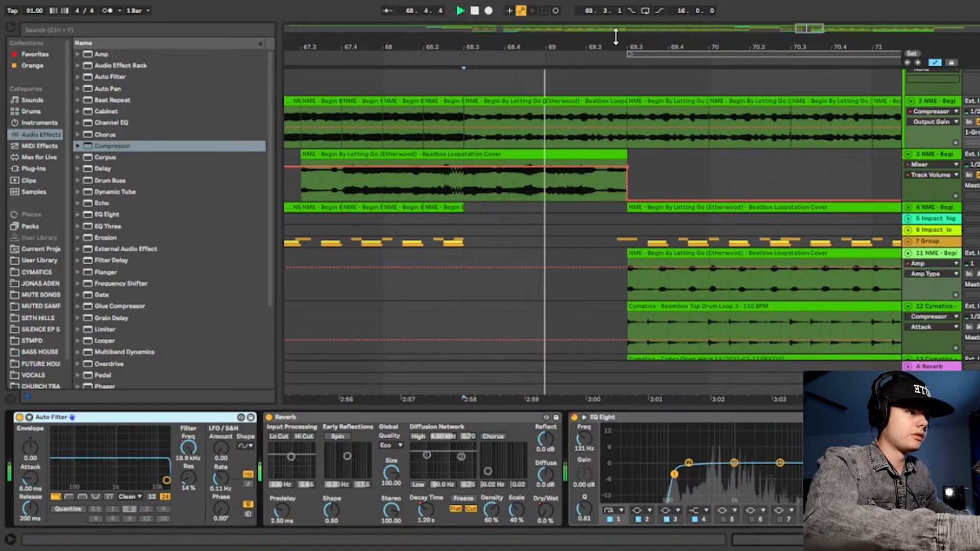
left_click_drag(617, 42, 609, 43)
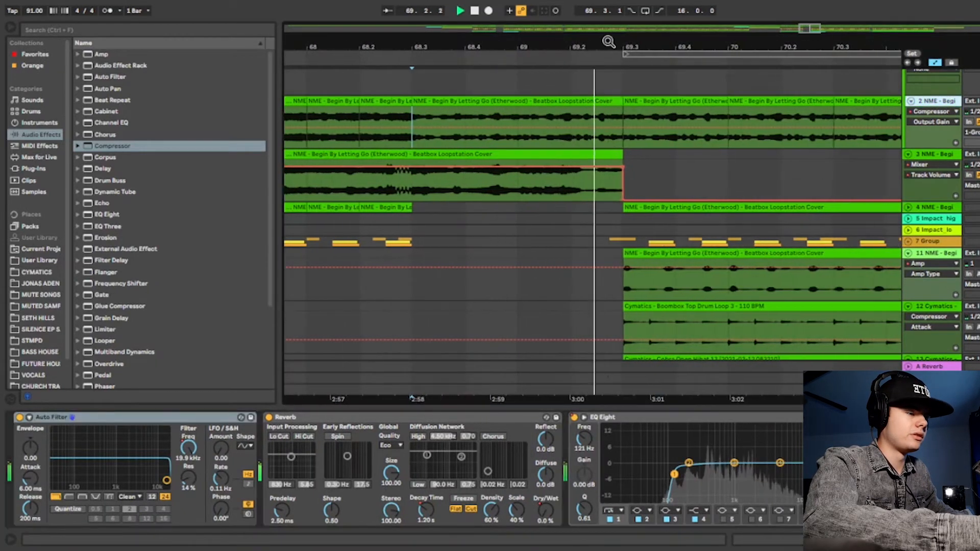
left_click(519, 111)
key("space")
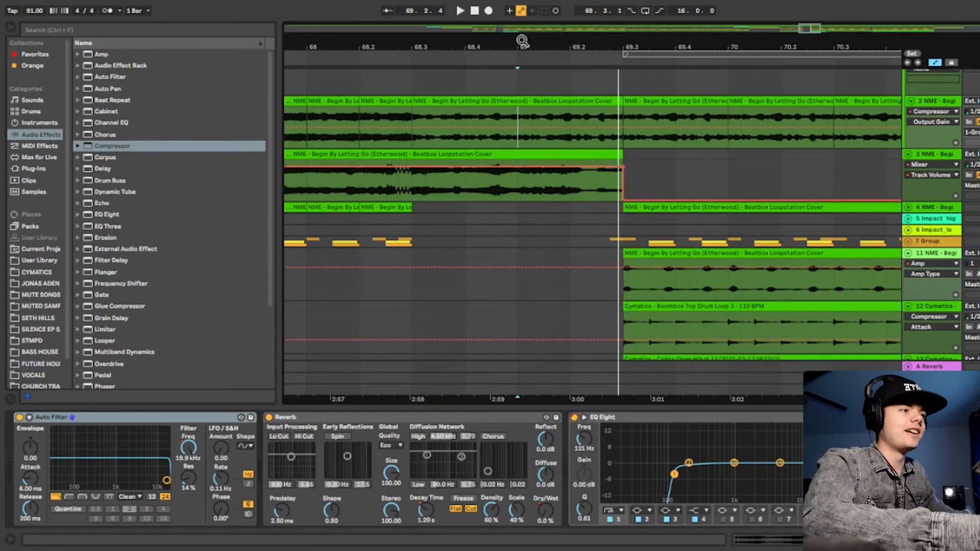
Select track 2's short beatbox clip starting at bar 69.3.1 and play back the second drop.
left_click_drag(522, 41, 496, 46)
scroll(955, 101, "down", 2)
scroll(955, 101, "up", 3)
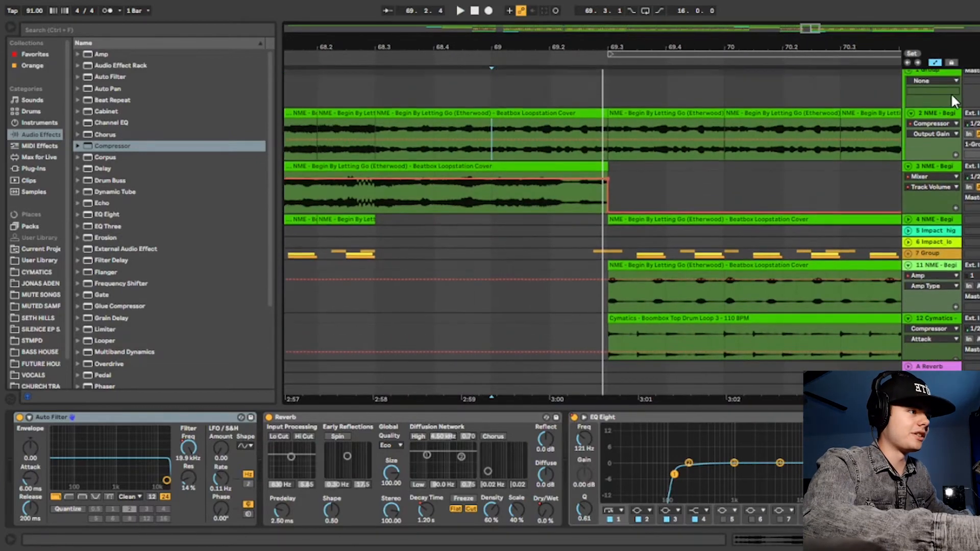
left_click(657, 113)
left_click_drag(714, 47, 475, 22)
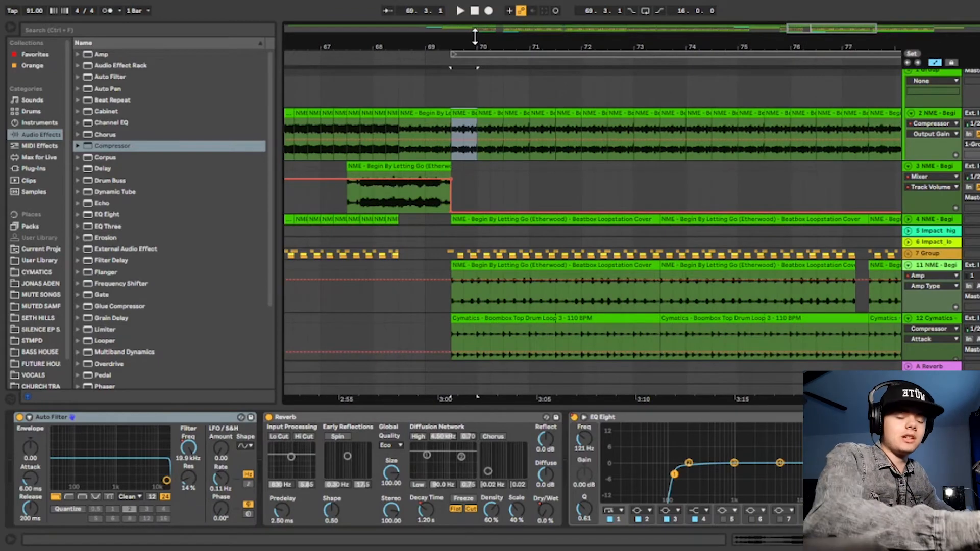
left_click_drag(551, 45, 438, 43)
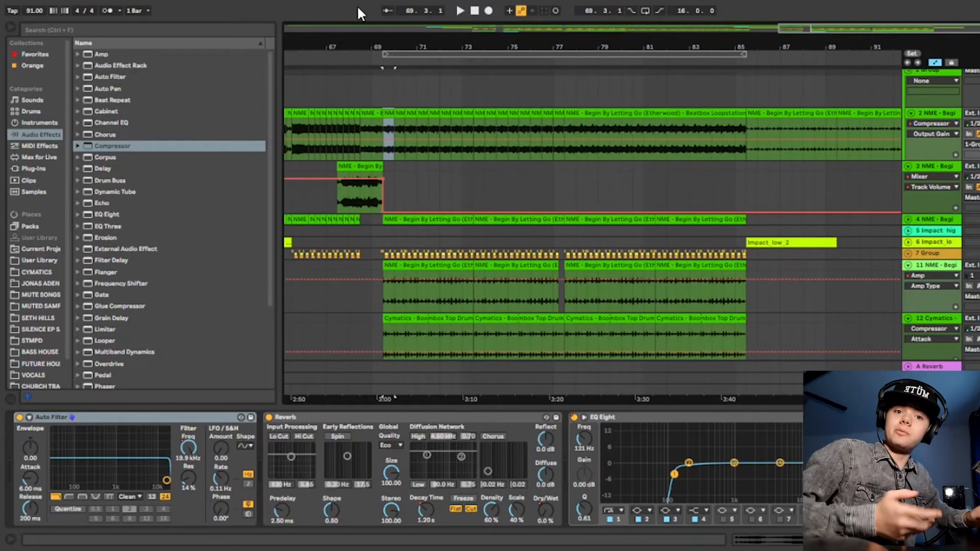
left_click_drag(407, 44, 453, 32)
key("space")
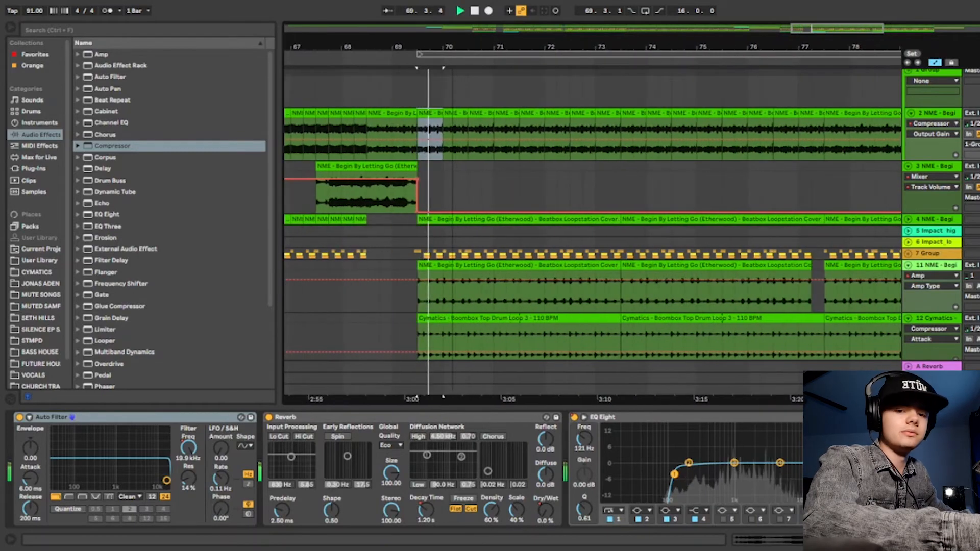
Place the insert marker at bar 69.1.1 on track 2 and select the range up to 69.2.4.
left_click(399, 139)
key("space")
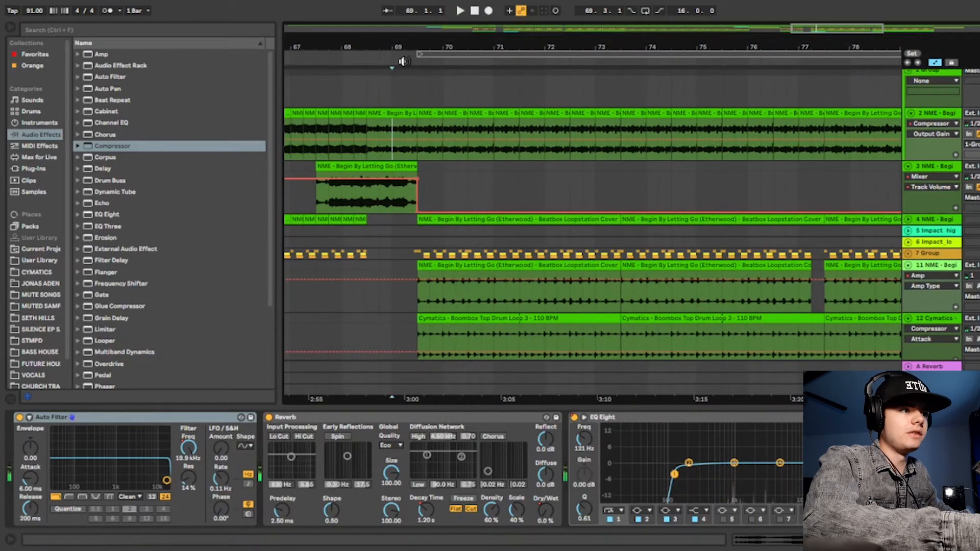
left_click_drag(403, 62, 400, 58)
left_click_drag(371, 159, 478, 110)
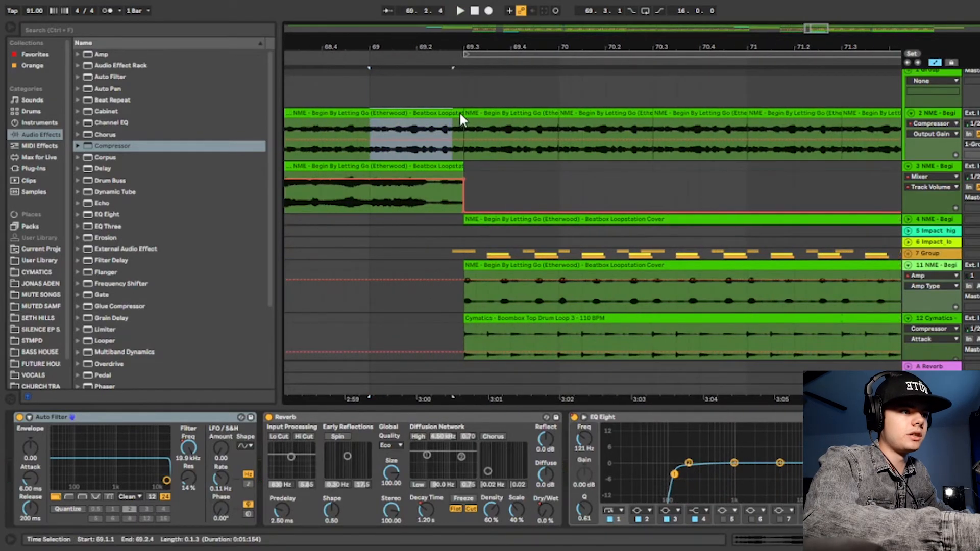
Select track 2's clip from bar 69.3.1 to 70.1.1 and play it back.
left_click_drag(545, 46, 419, 25)
left_click(409, 113)
key("space")
key("space")
Select the beatbox clips at bar 69.3.1 on tracks 4 and 11 in turn, and play back from track 11's clip.
scroll(490, 123, "down", 1)
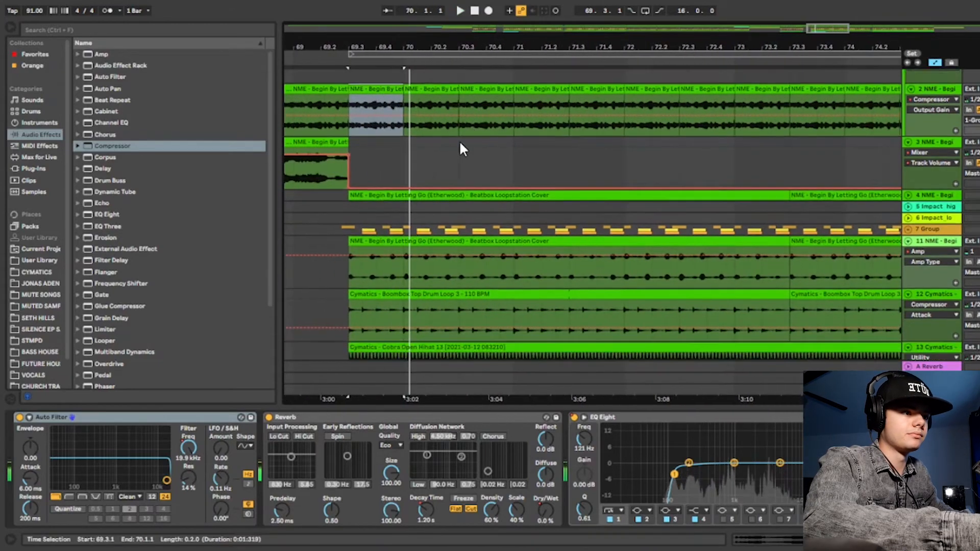
left_click(350, 192)
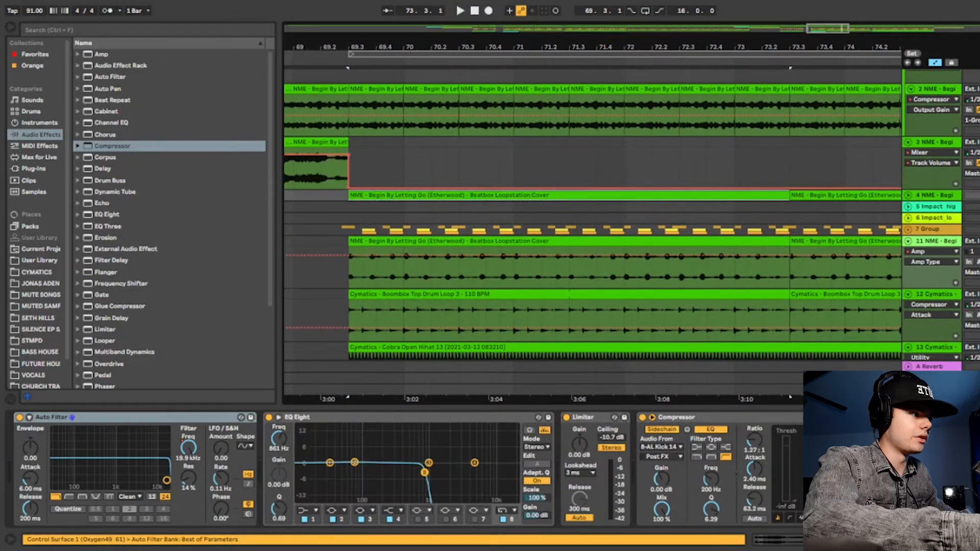
scroll(620, 164, "down", 2)
left_click(422, 221)
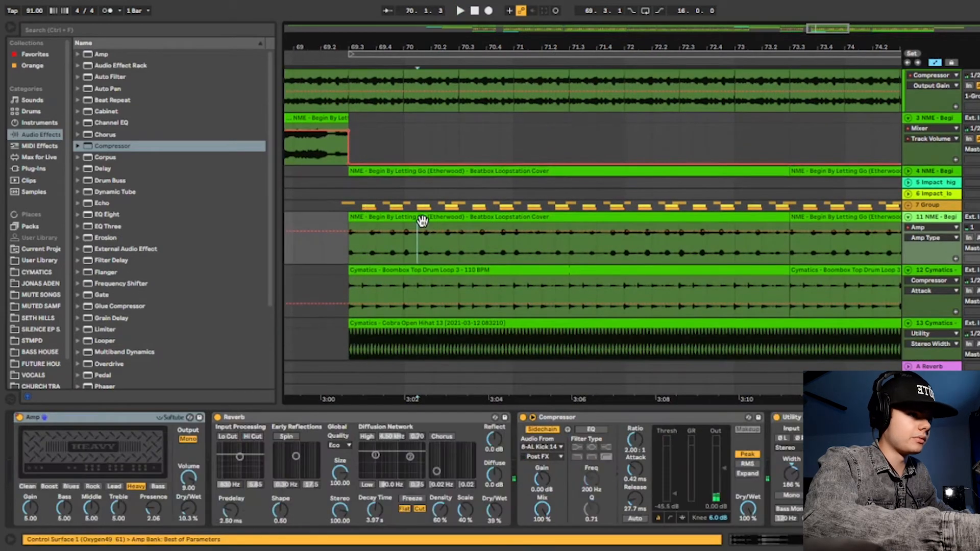
left_click(422, 222)
key("space")
scroll(593, 145, "down", 5)
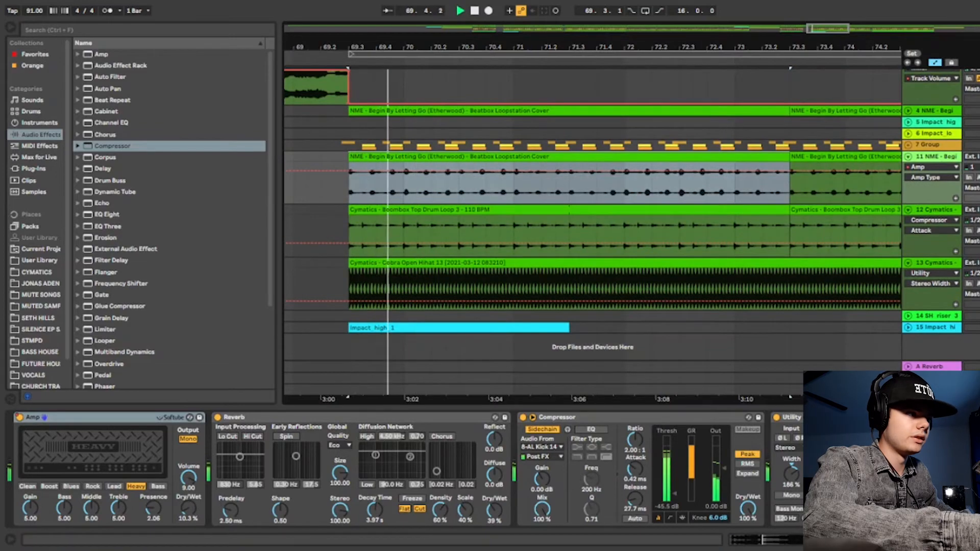
key("space")
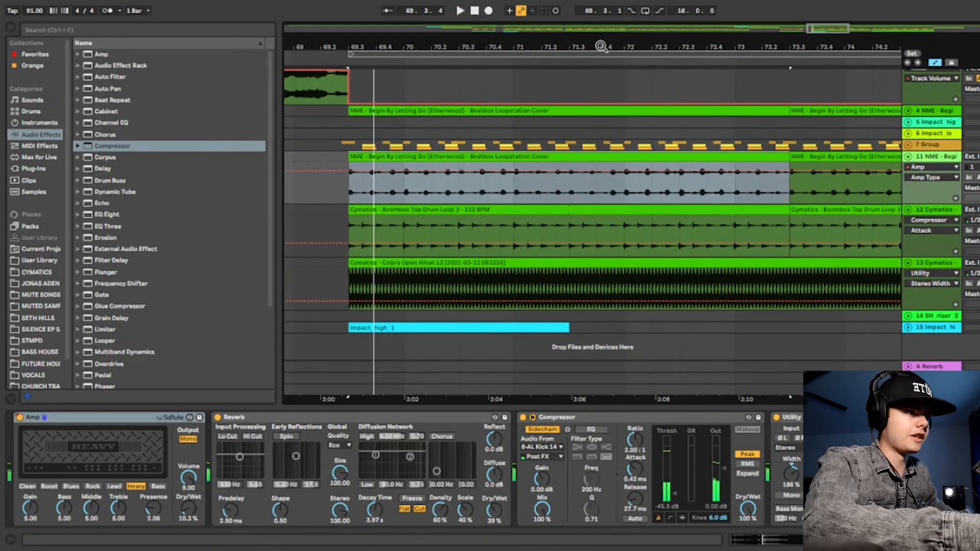
Select the SH_riser_3 clip on track 14 from bar 77.3.1 to 85.3.1 and play it back.
left_click_drag(601, 46, 428, 20)
left_click(543, 316)
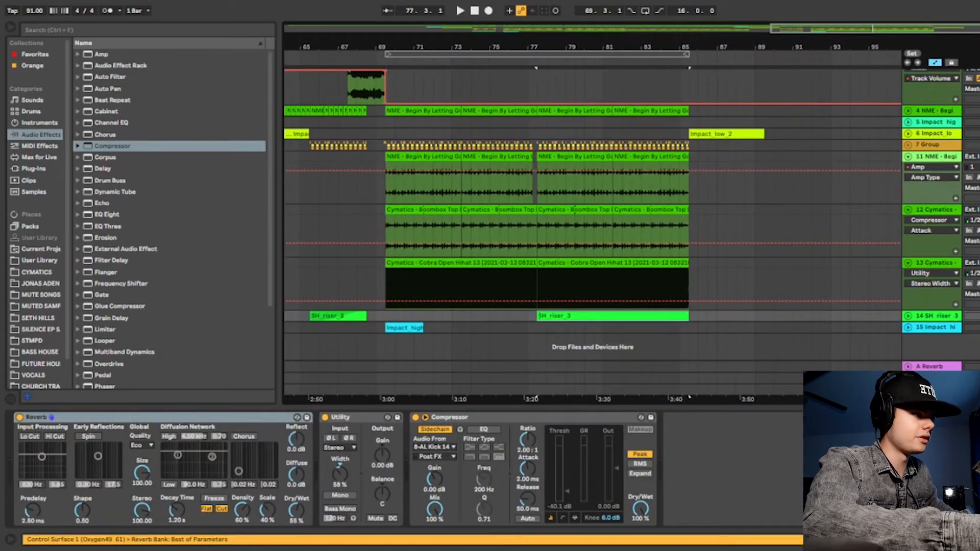
key("space")
key("plus")
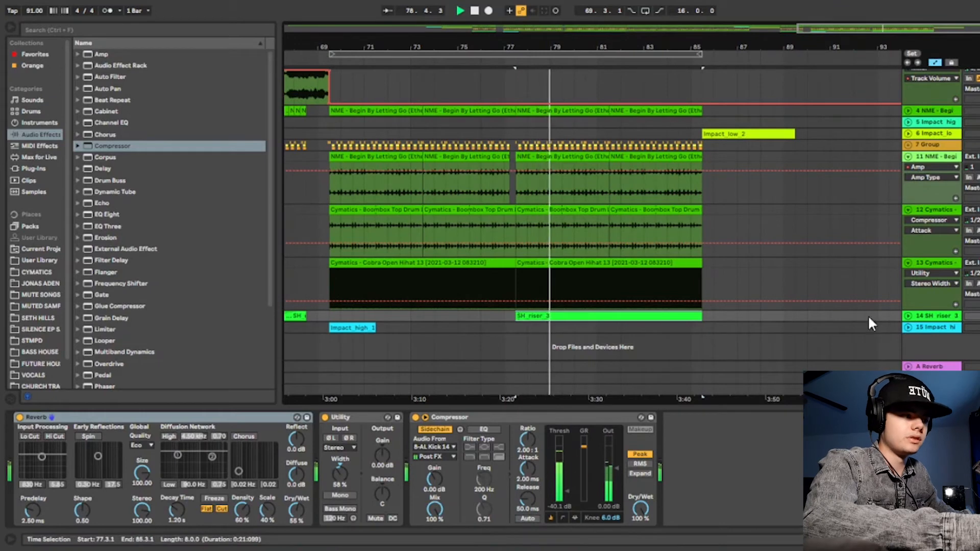
Play the second drop back from just before bar 77.3, then stop playback.
key("space")
scroll(658, 118, "up", 4)
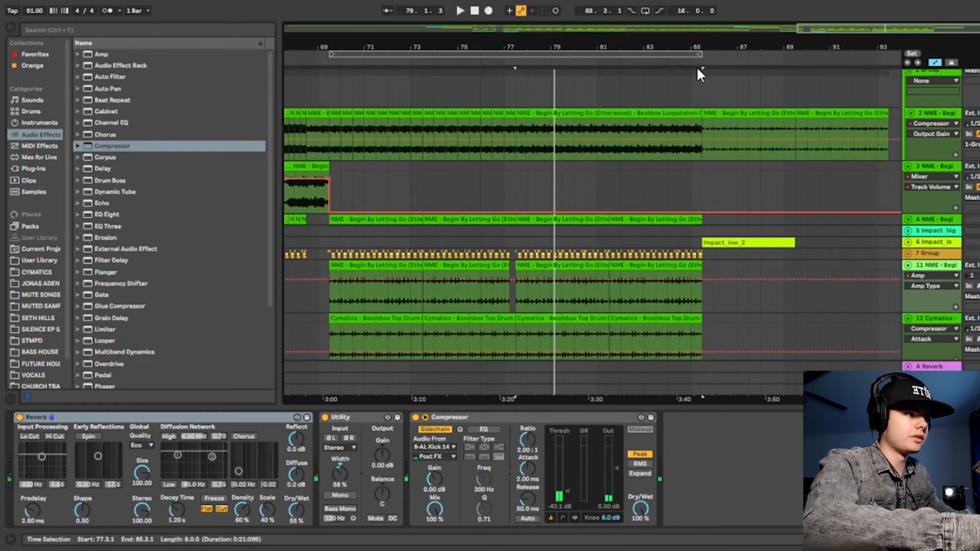
left_click(501, 60)
scroll(625, 76, "up", 3)
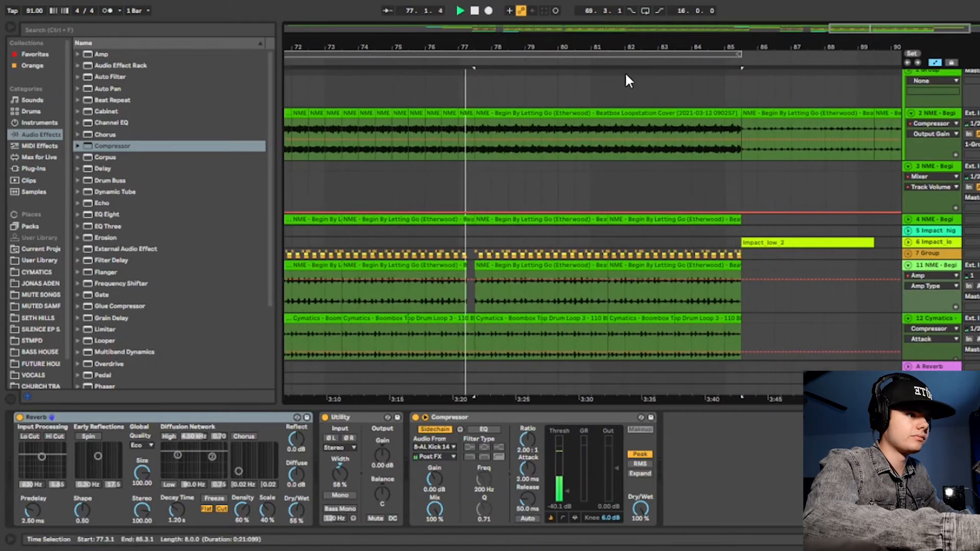
scroll(643, 123, "down", 3)
scroll(676, 88, "up", 2)
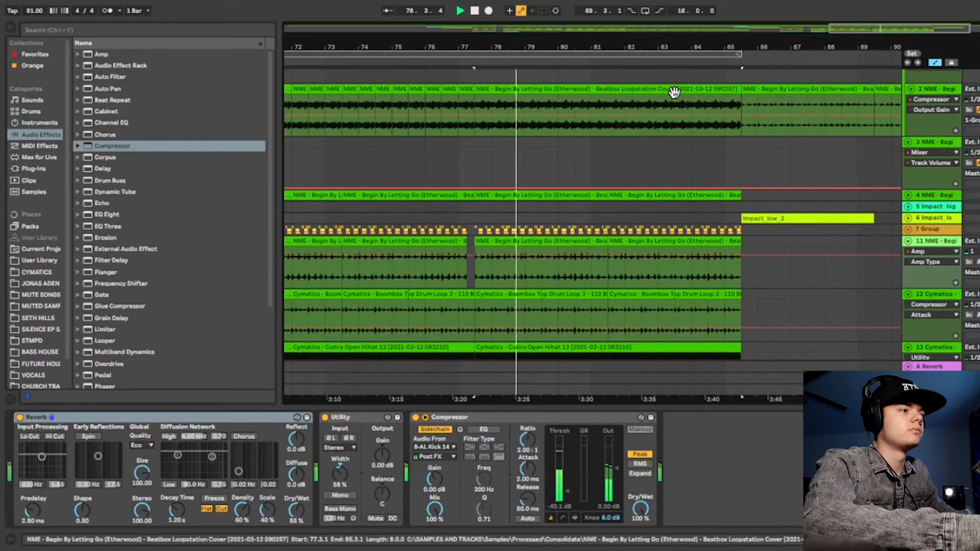
key("space")
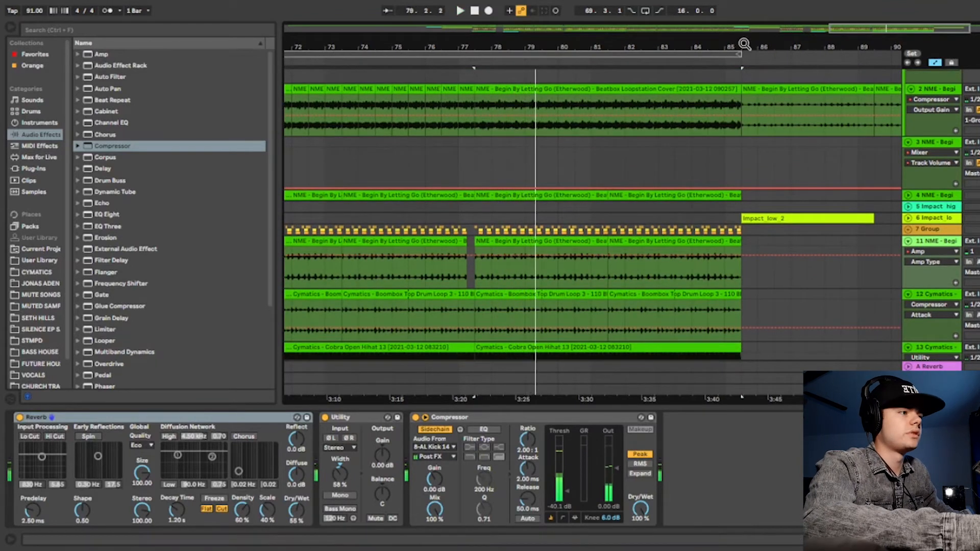
Audition the transition out of the second drop, playing track 2 from bar 85.2 past bar 85.3.
left_click_drag(744, 44, 406, 72)
left_click(362, 63)
key("space")
mouse_move(366, 46)
left_mouse_down()
mouse_move(454, 61)
mouse_move(432, 49)
mouse_move(442, 74)
mouse_move(443, 64)
mouse_move(478, 68)
left_mouse_up()
left_click(414, 120)
key("space")
key("space")
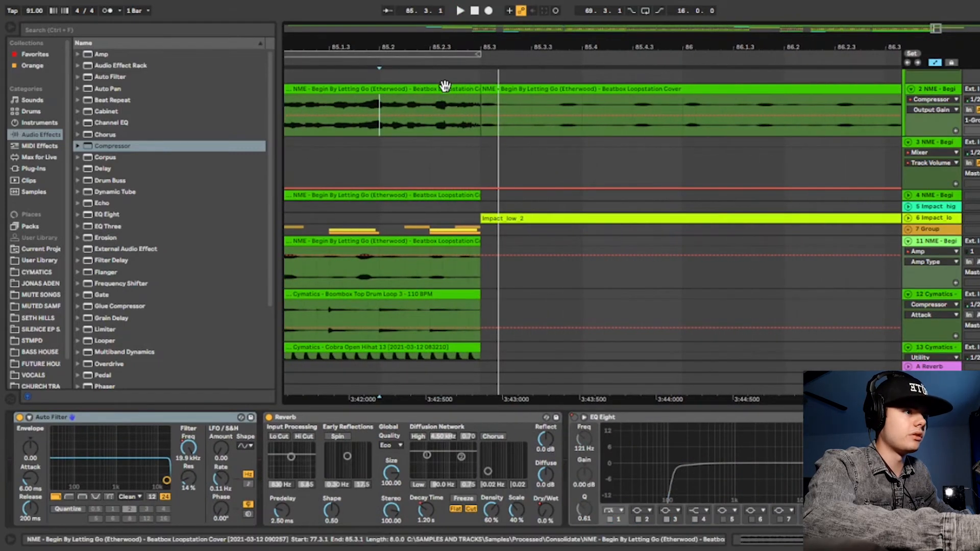
Open track 2's clip starting at bar 77.3.1 in an enlarged clip view and display its Clip transposition envelope.
double_click(444, 87)
left_click_drag(725, 413, 747, 108)
left_click(208, 131)
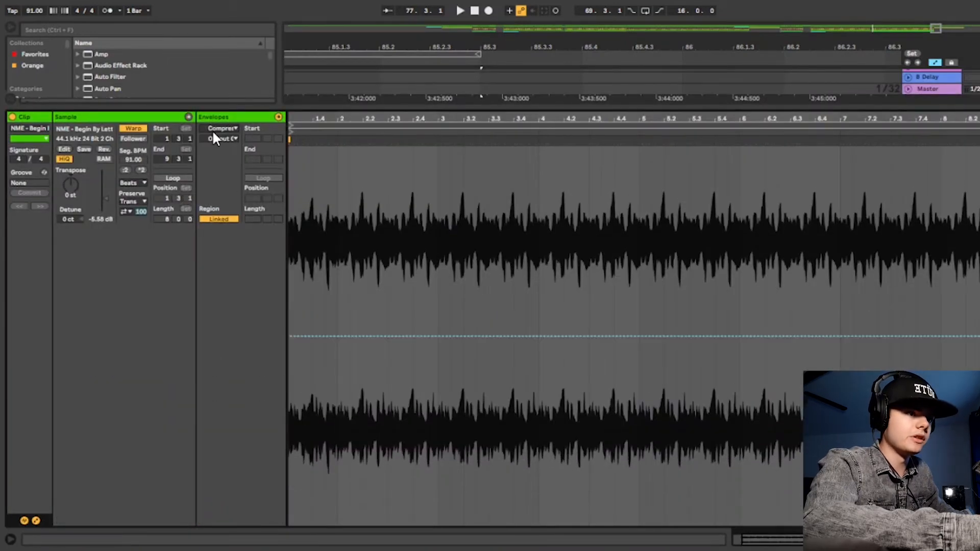
left_click(225, 138)
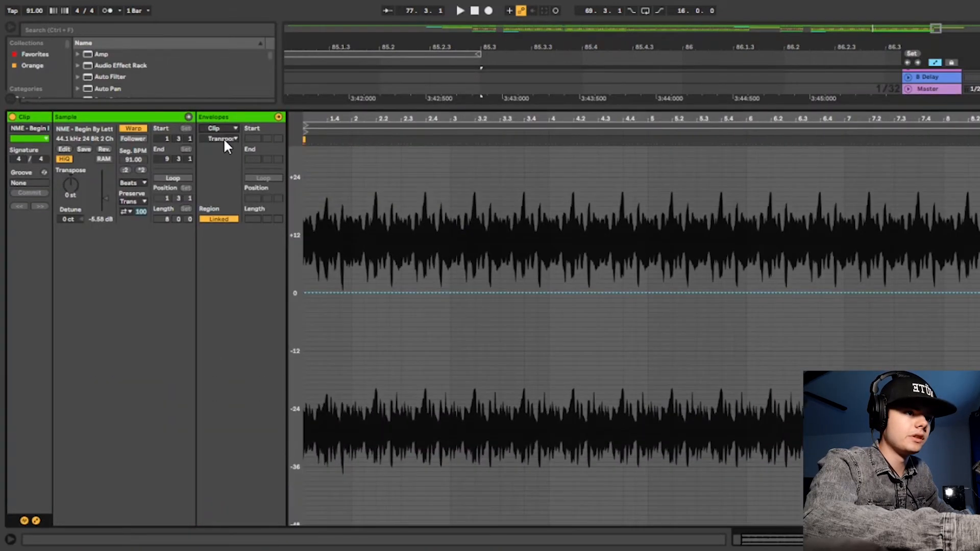
left_click_drag(450, 115, 452, 101)
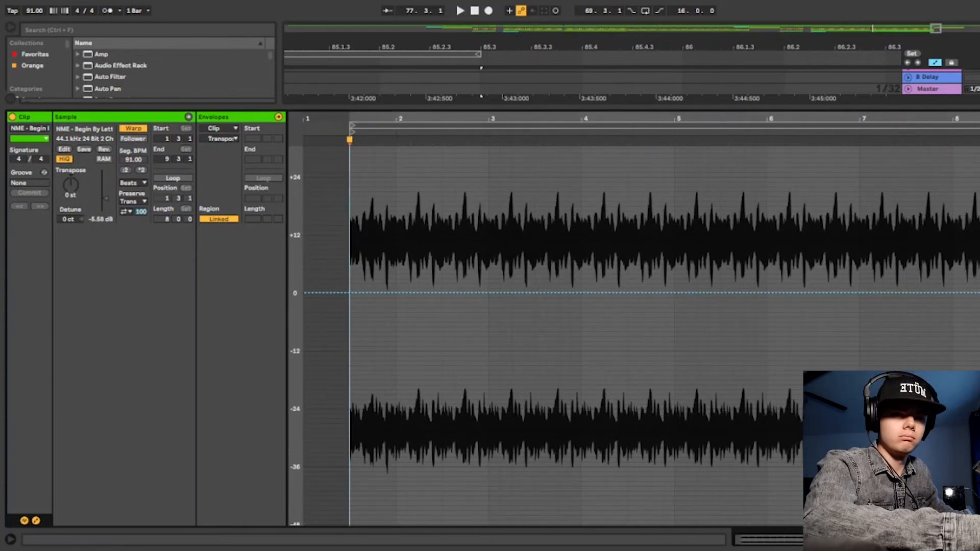
Hide the enlarged clip view, reopen track 2's clip at bar 77.3.1 and collapse its detail view.
key("ctrl+alt+l")
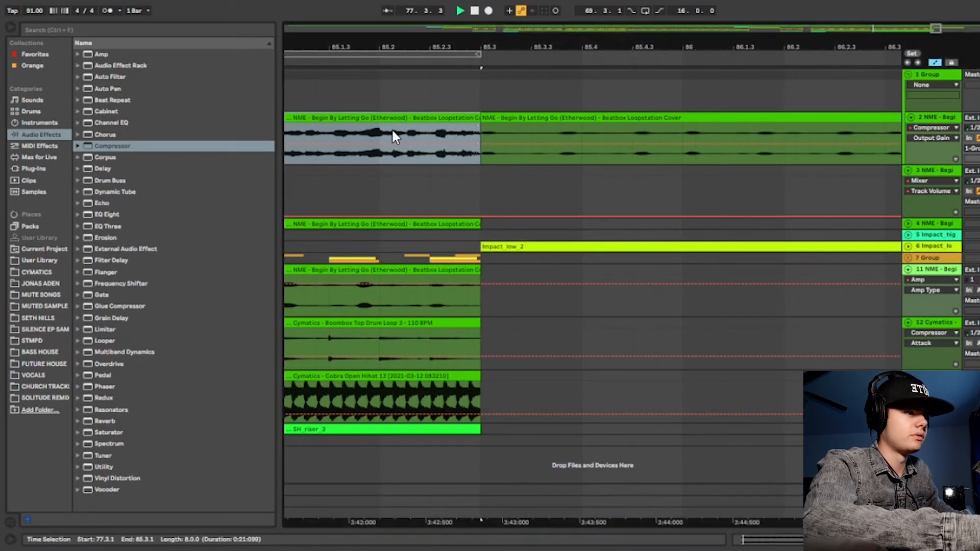
left_click_drag(412, 33, 803, 66)
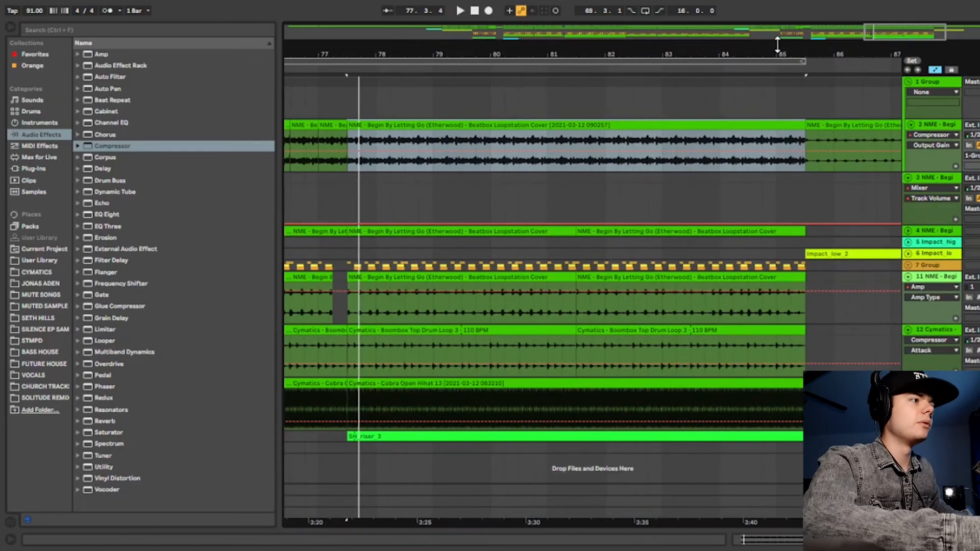
double_click(790, 123)
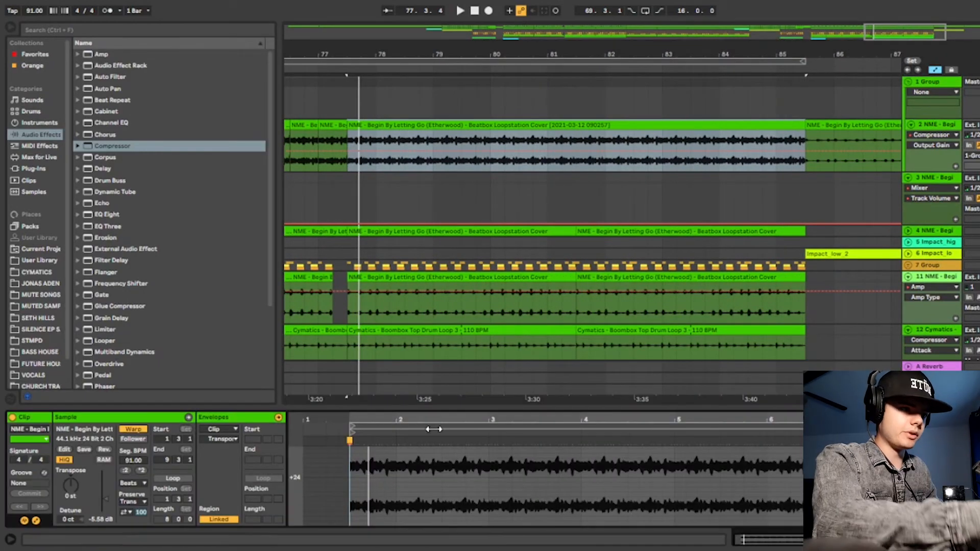
left_click_drag(528, 408, 527, 529)
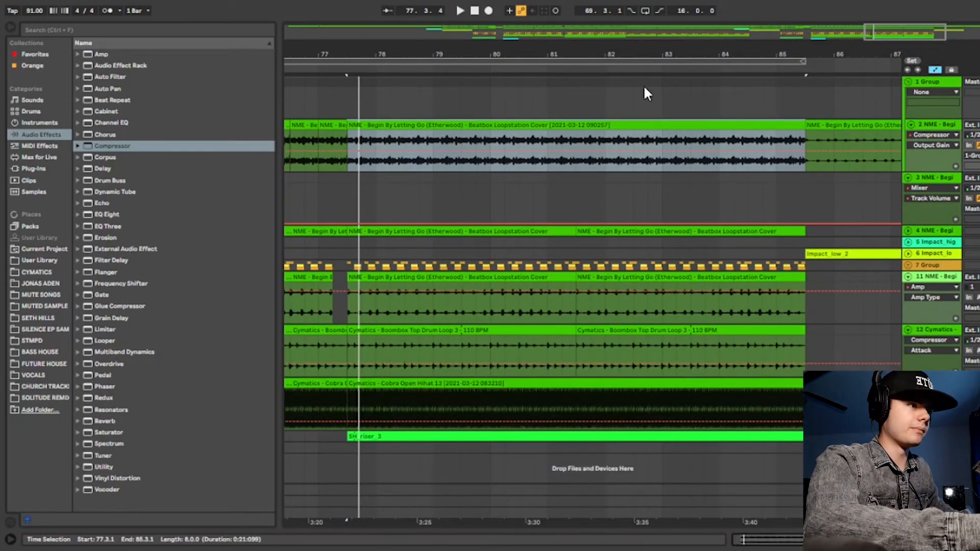
Place the insert marker at bar 85.3.2, where the outro starts, and play the outro back.
left_click_drag(645, 53, 725, 18)
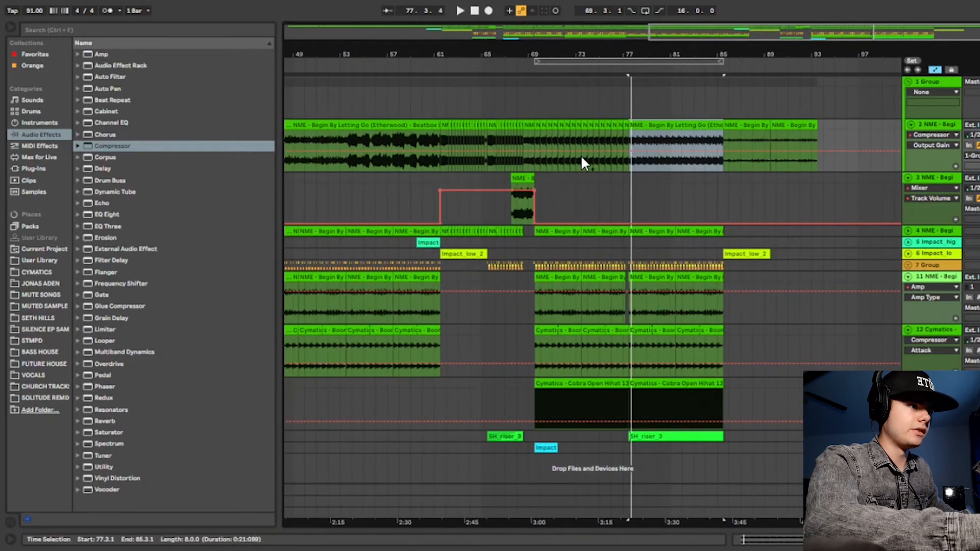
mouse_move(721, 53)
left_mouse_down()
mouse_move(720, 71)
mouse_move(731, 58)
mouse_move(731, 77)
mouse_move(735, 52)
mouse_move(493, 50)
mouse_move(680, 52)
left_mouse_up()
left_click(702, 139)
key("space")
key("space")
left_click(659, 243)
key("space")
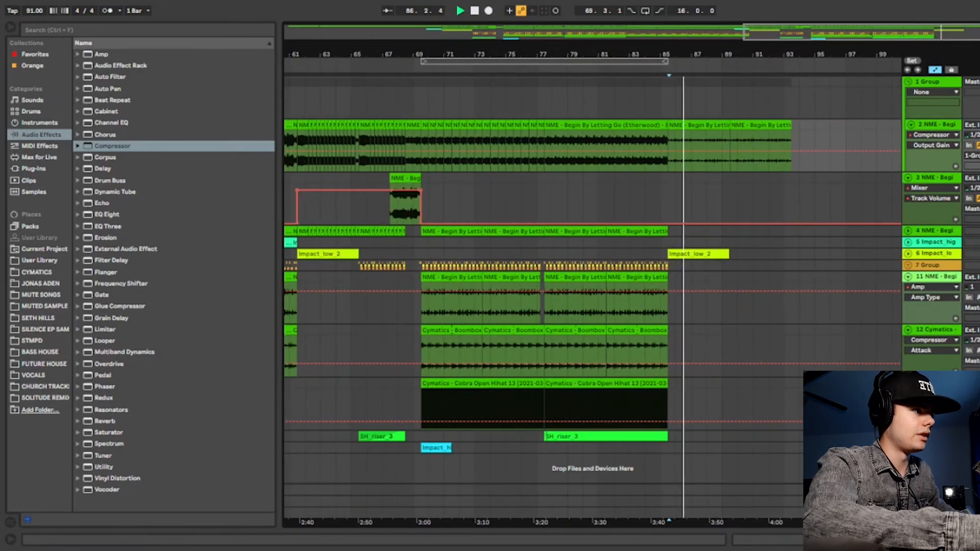
Display track 2's Track Volume automation across the outro and end the playback.
left_click_drag(740, 47, 740, 77)
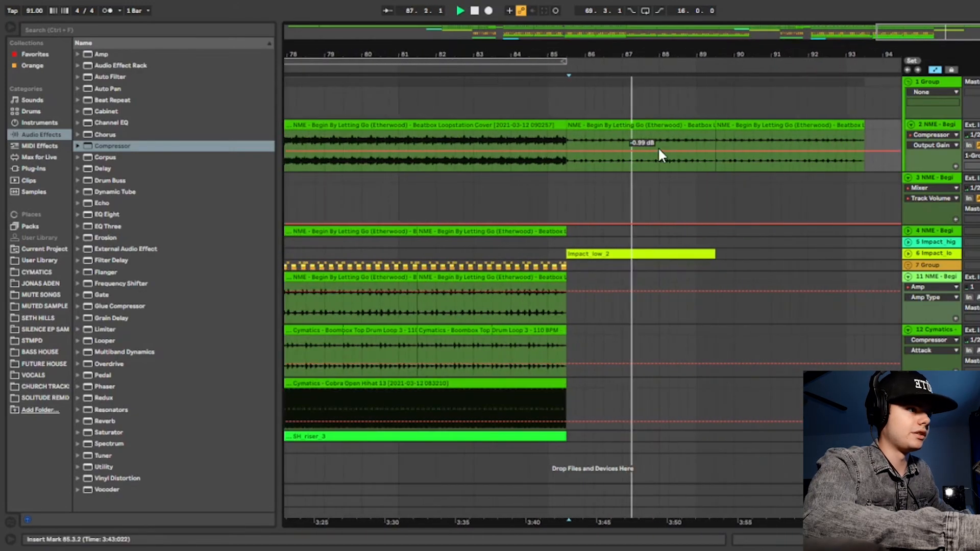
left_click(979, 135)
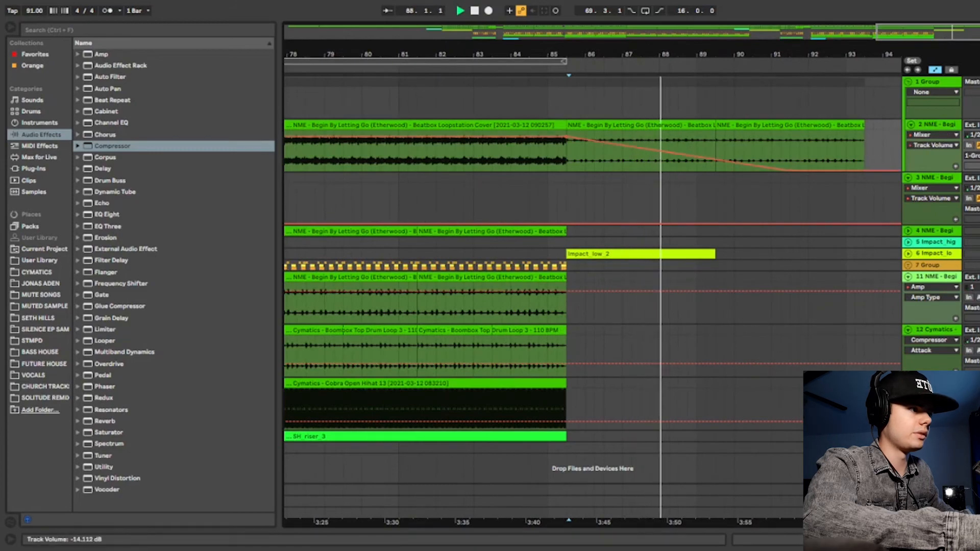
left_click_drag(728, 55, 727, 20)
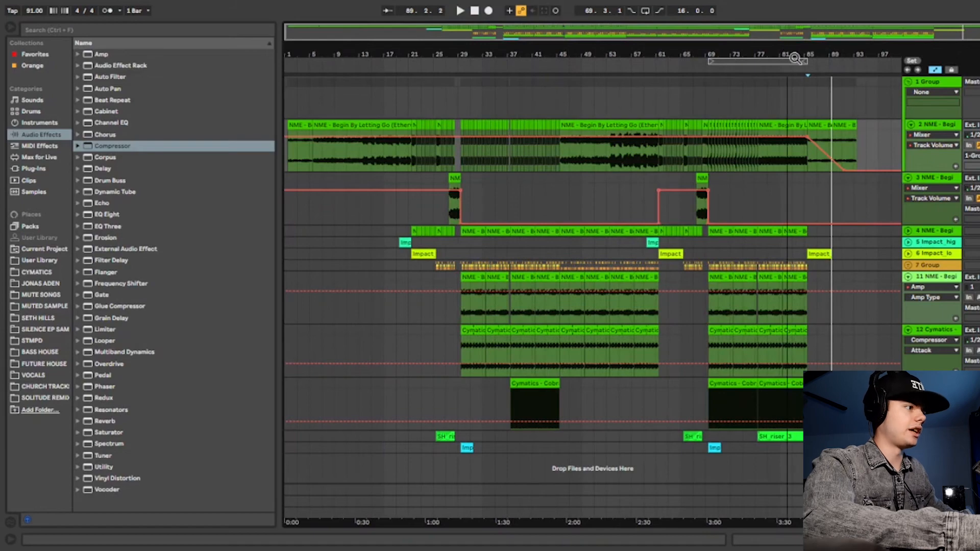
Fold group 1 and tracks 3, 11, 12 and 13 so the arrangement shows compactly.
left_click(908, 177)
left_click(908, 82)
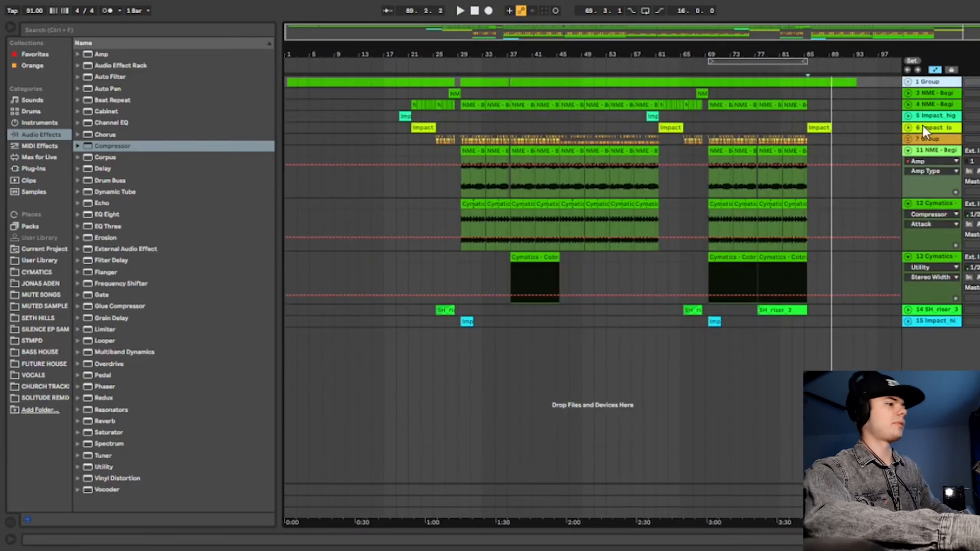
left_click(908, 150)
left_click(909, 161)
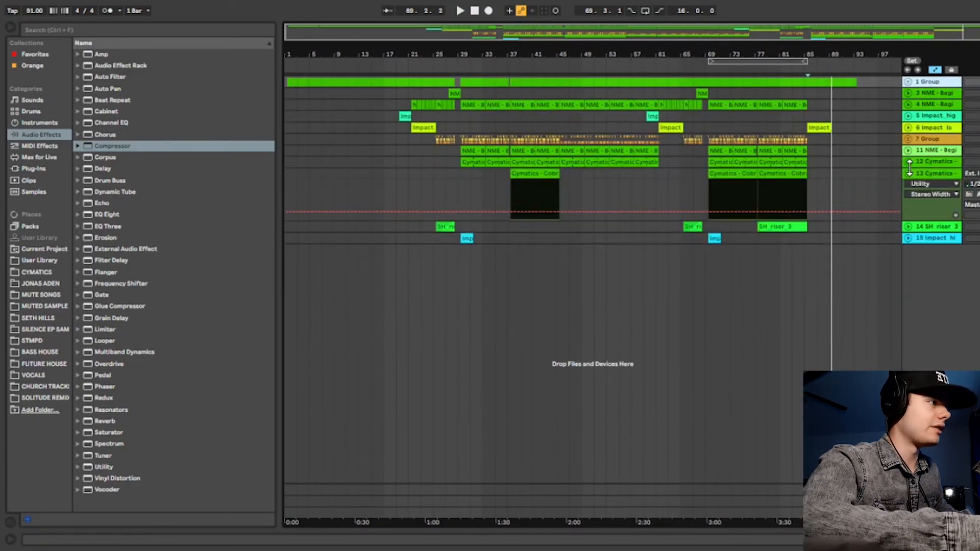
left_click(909, 174)
left_click_drag(840, 55, 977, 263)
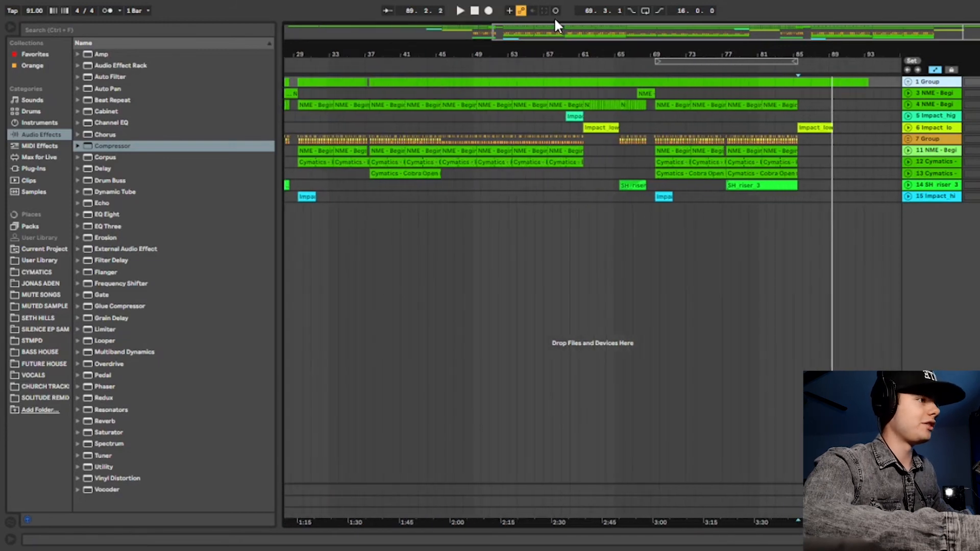
left_click_drag(615, 47, 692, 36)
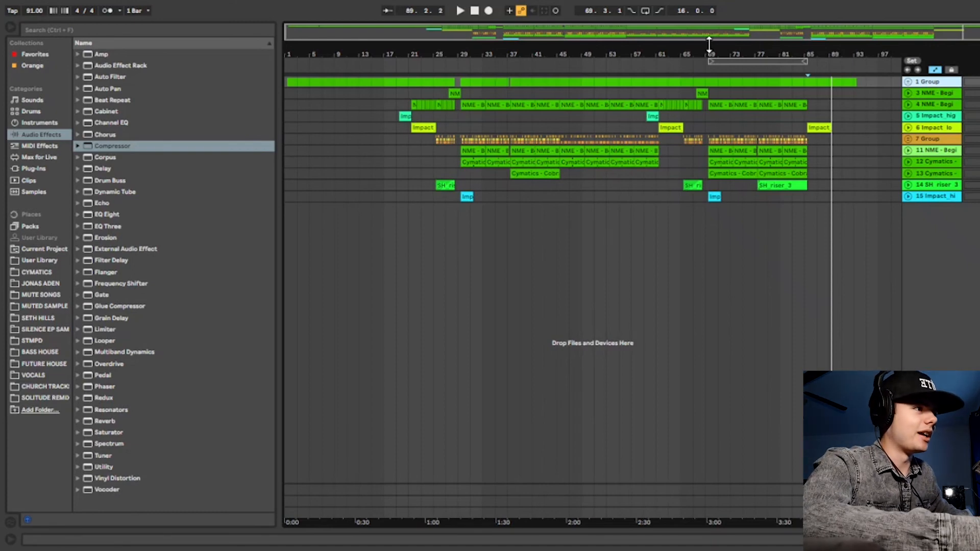
left_click_drag(710, 45, 691, 49)
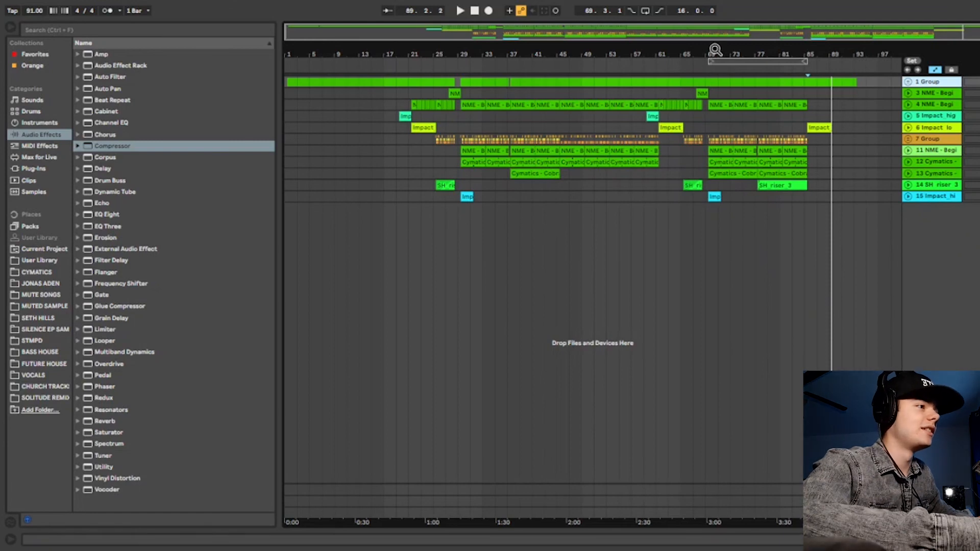
left_click_drag(715, 50, 715, 49)
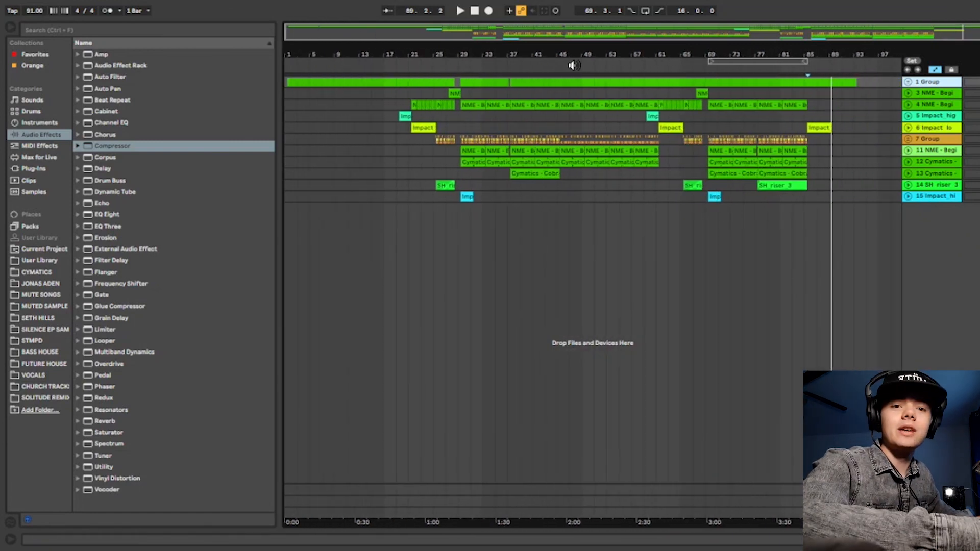